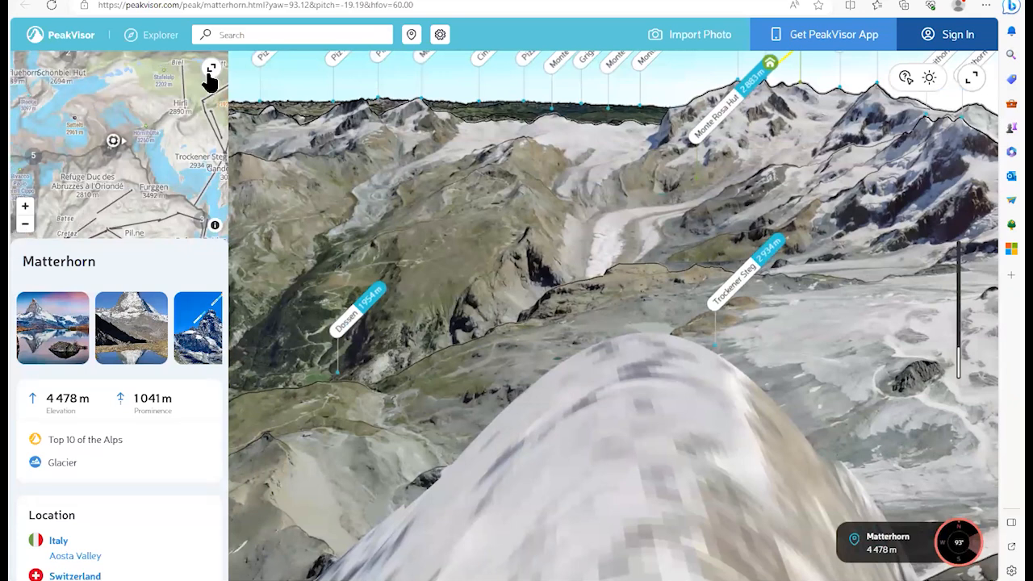
- Inspect the terrain around the Matterhorn on the small overview map at closer and wider scales
left_click(26, 211)
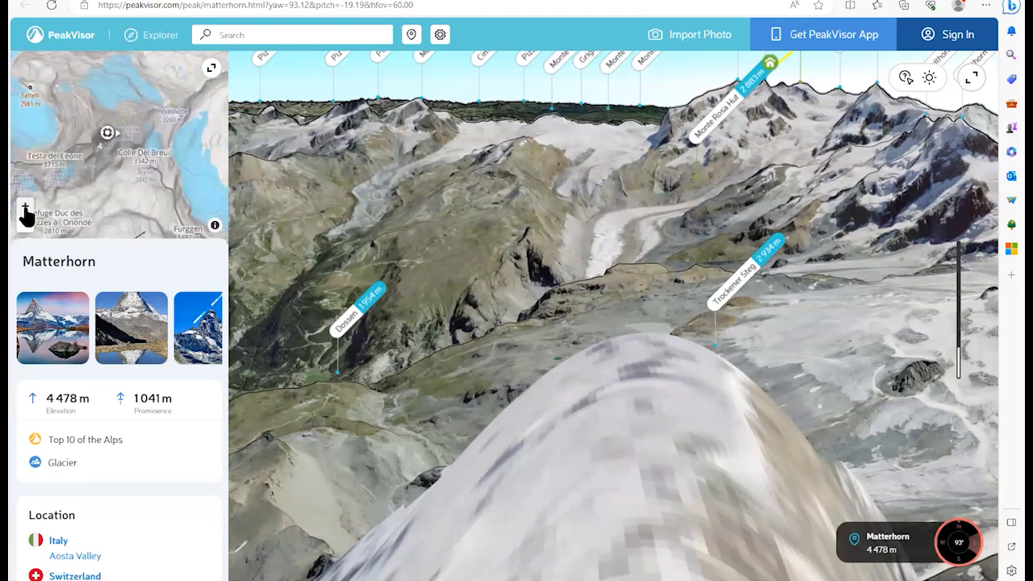
left_click(26, 212)
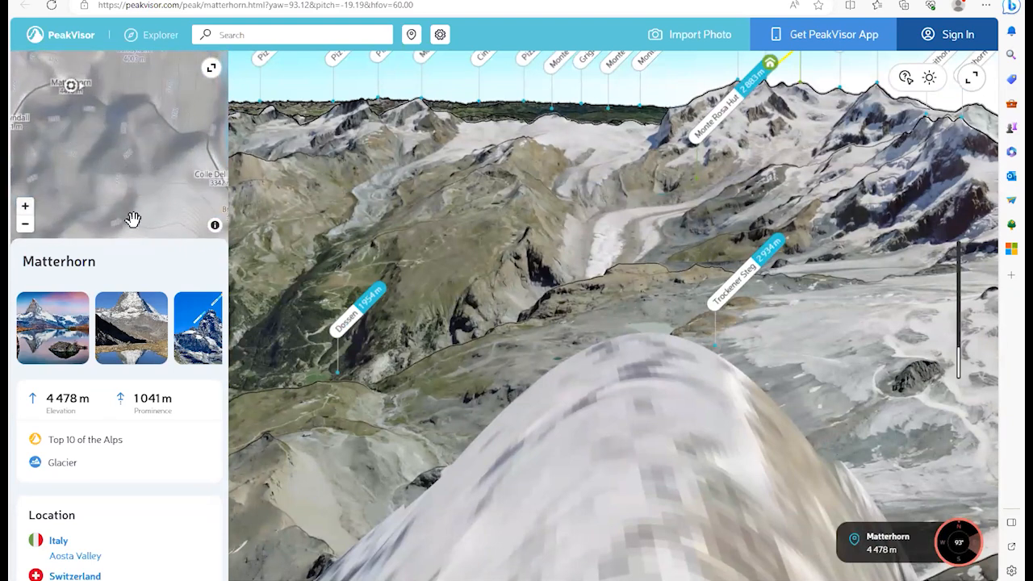
left_click(25, 226)
left_click(25, 225)
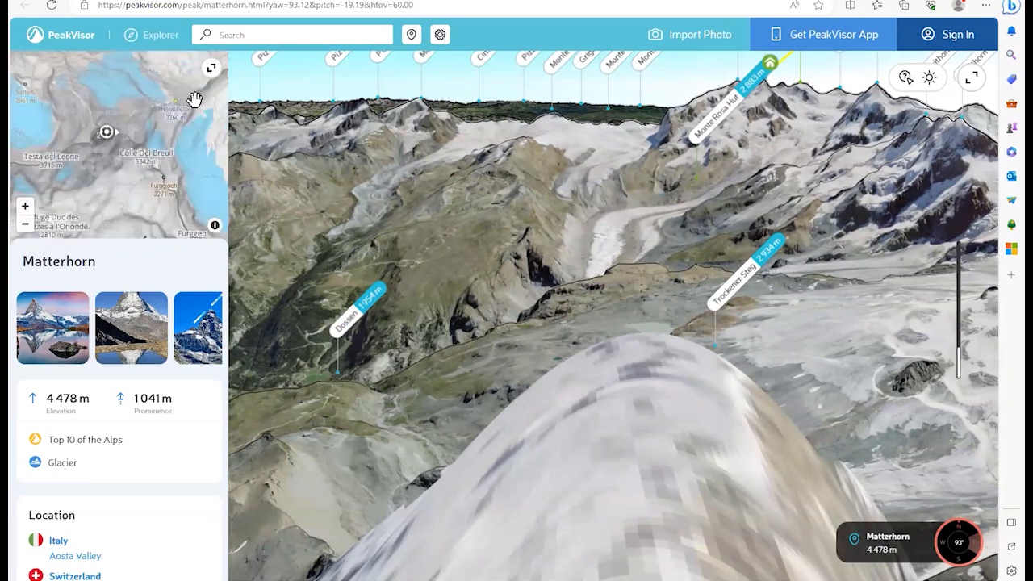
- Enlarge the overview map, examine the Matterhorn's surroundings from regional scale down to nearby trails and huts, and return to the panorama
left_click(211, 71)
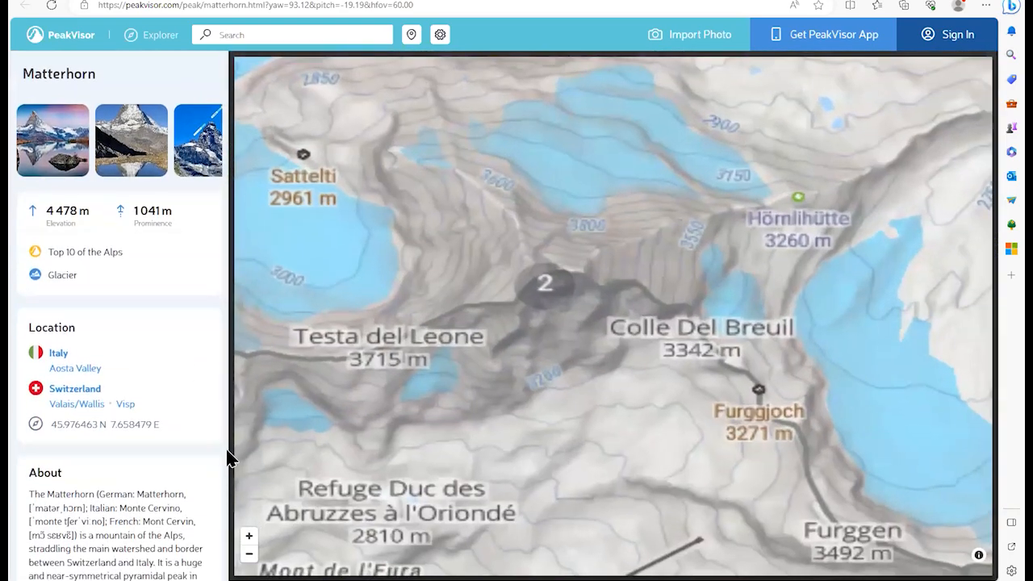
left_click(250, 552)
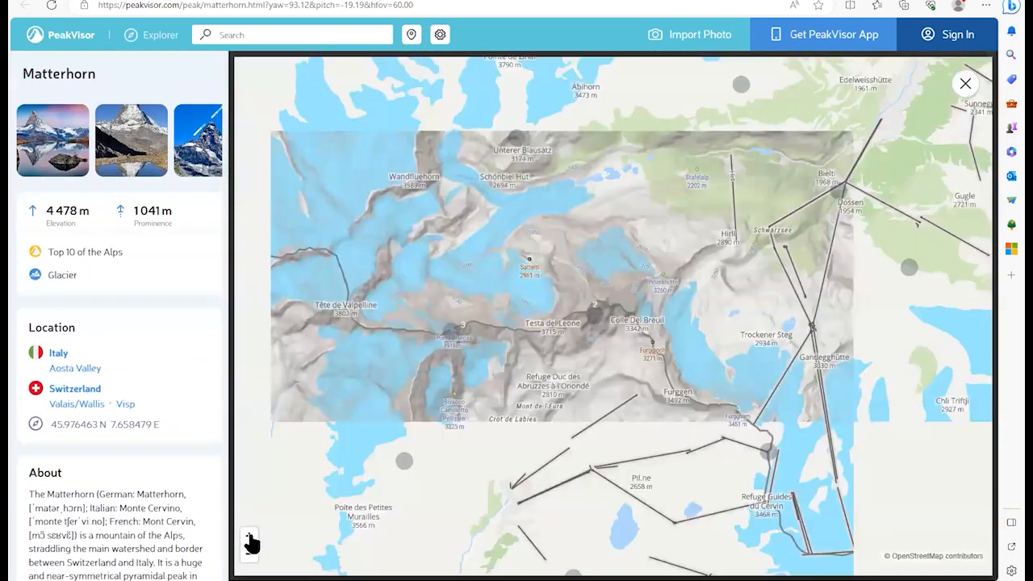
left_click(250, 552)
left_click(249, 552)
left_click(249, 552)
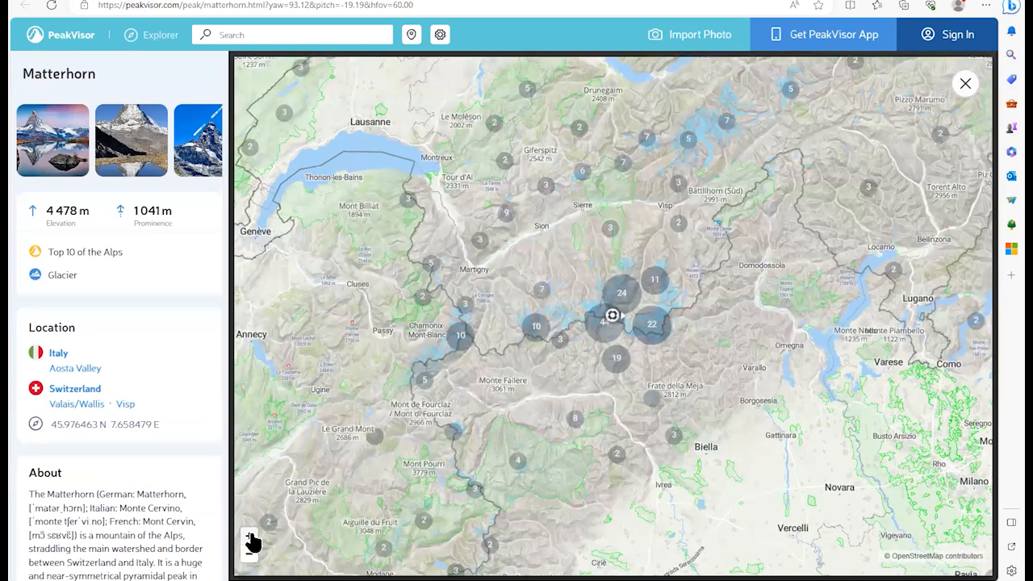
left_click(250, 538)
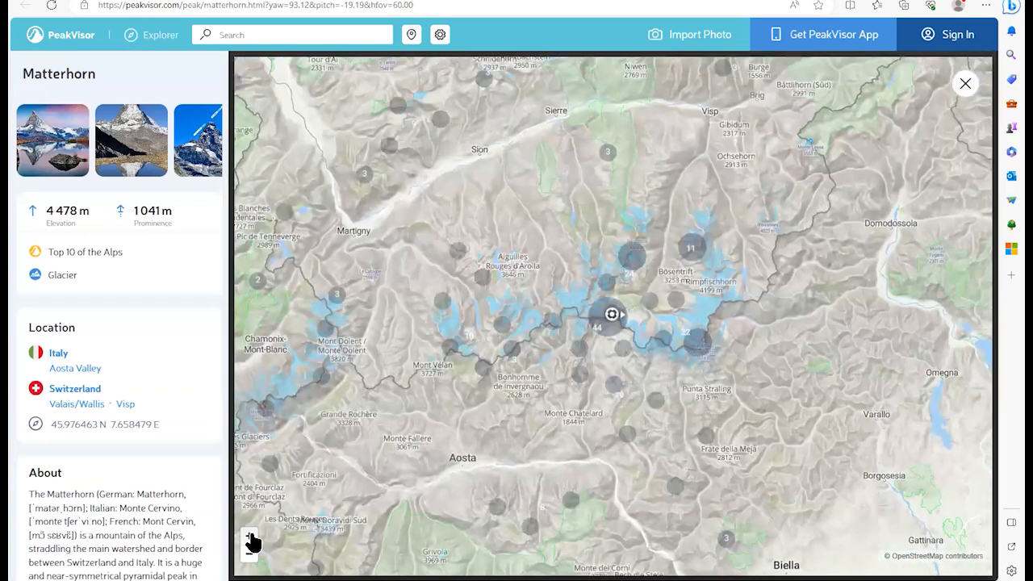
left_click(250, 538)
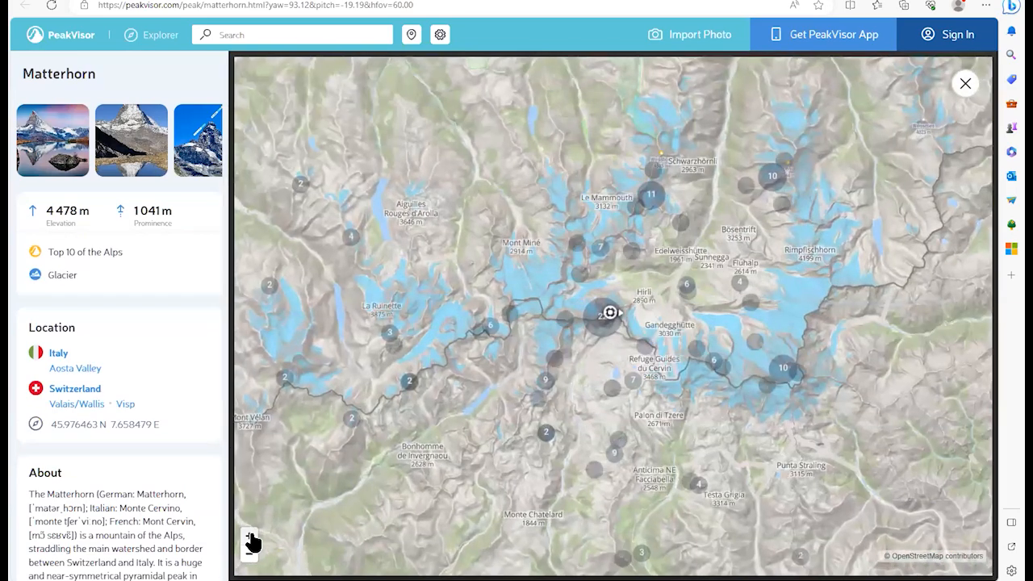
left_click(250, 537)
left_click(250, 538)
left_click(250, 537)
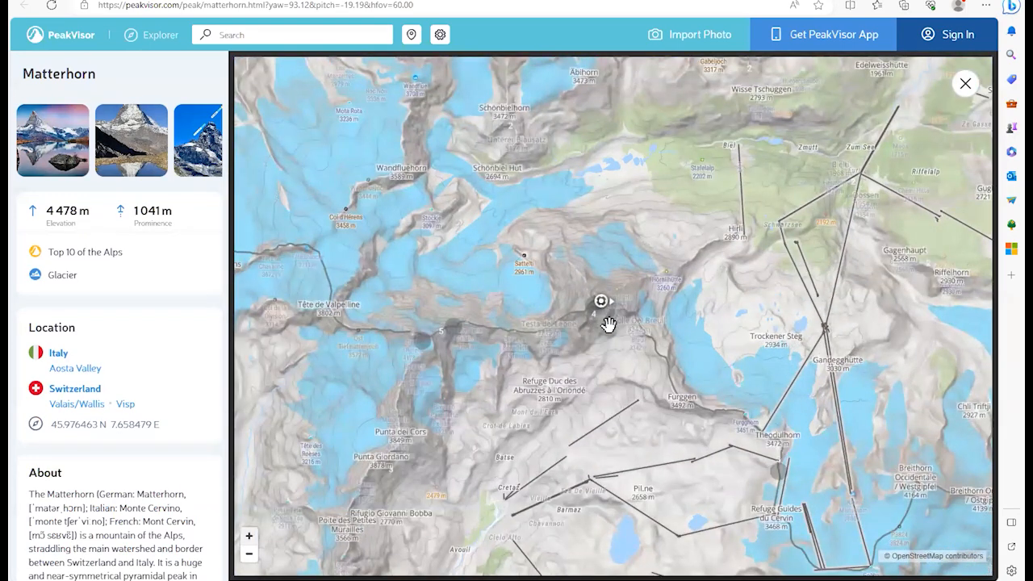
scroll(595, 302, "up", 2)
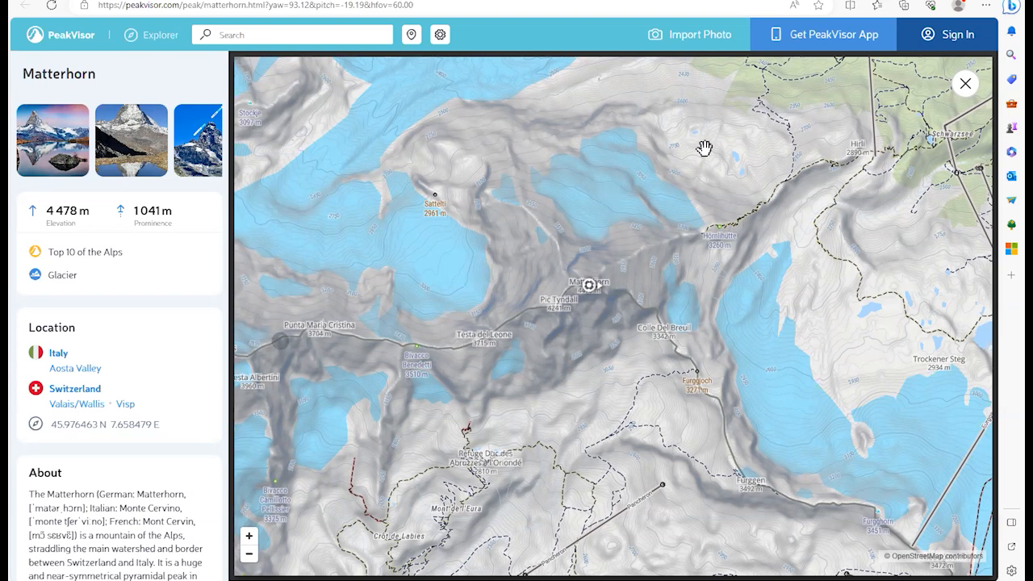
left_click(965, 85)
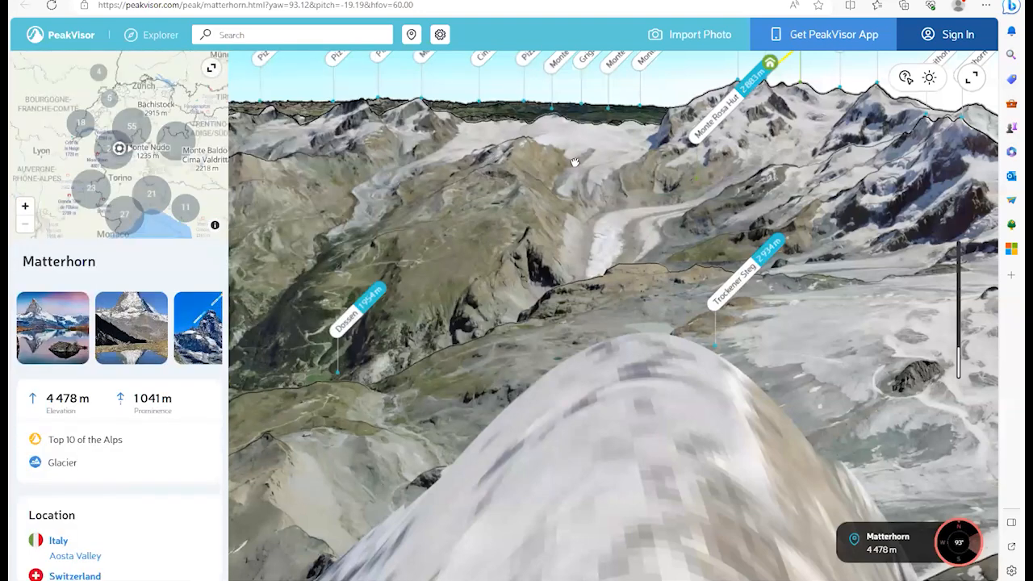
- Survey the 3D panorama from the Matterhorn toward Furggen and Pil.ne, including the peak details of Trockener Steg
left_click_drag(575, 163, 589, 261)
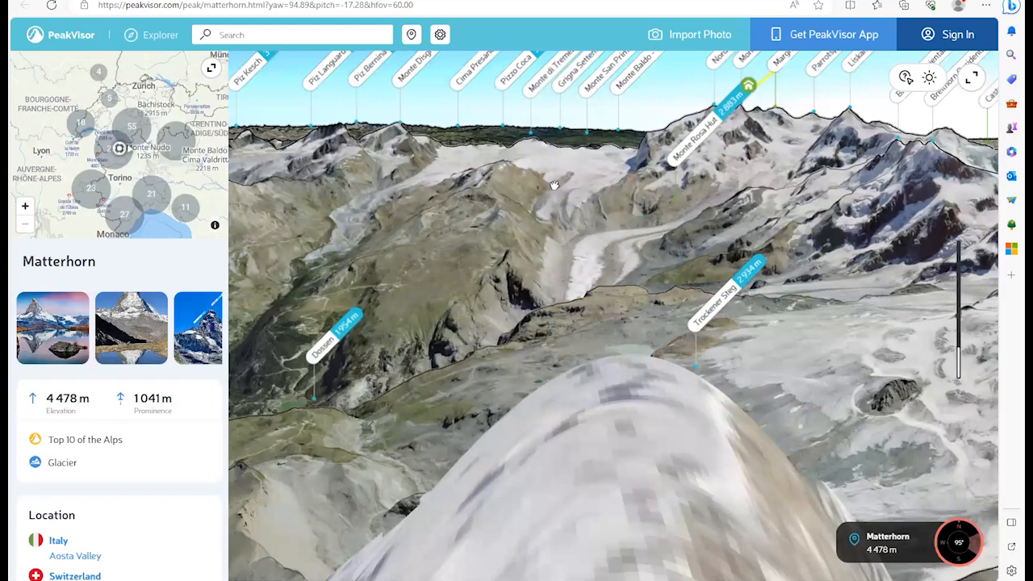
left_click(716, 307)
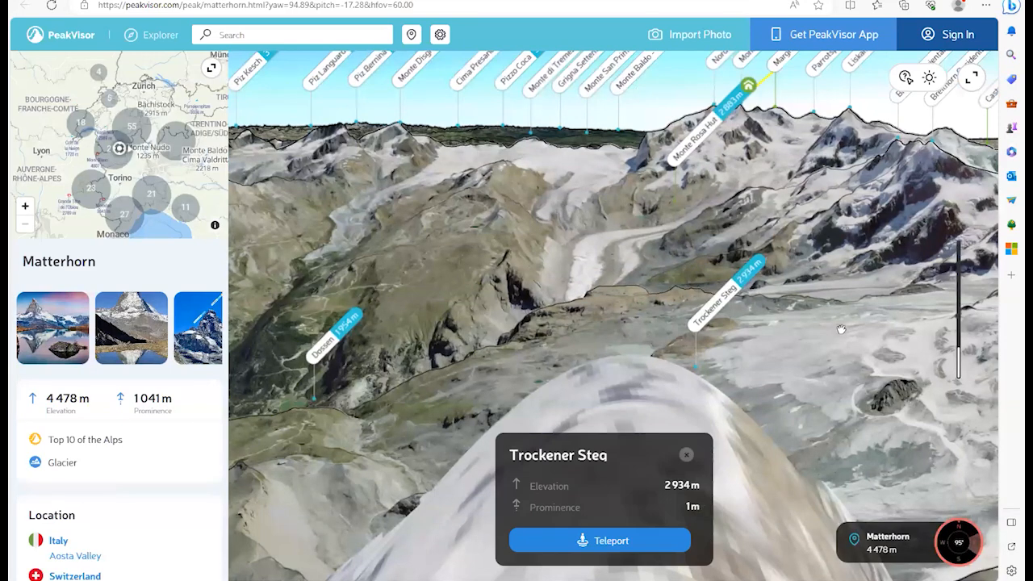
left_click_drag(841, 329, 587, 315)
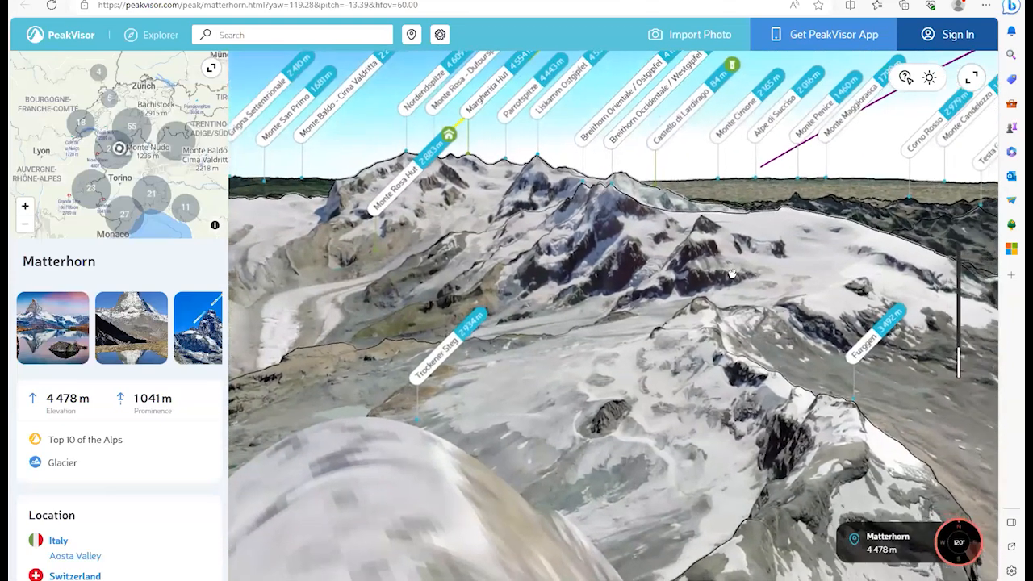
left_click_drag(731, 275, 685, 261)
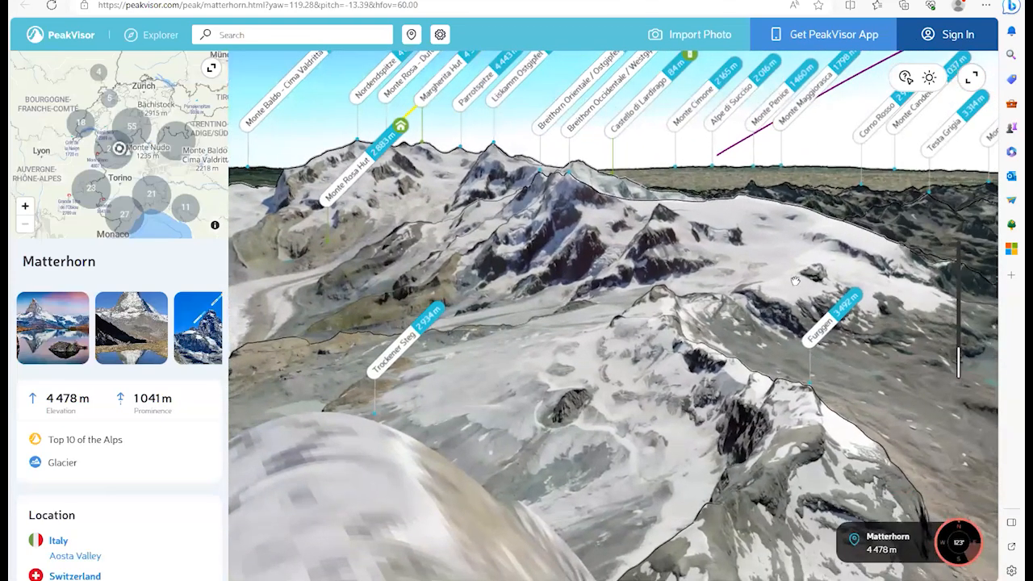
left_click_drag(805, 260, 564, 219)
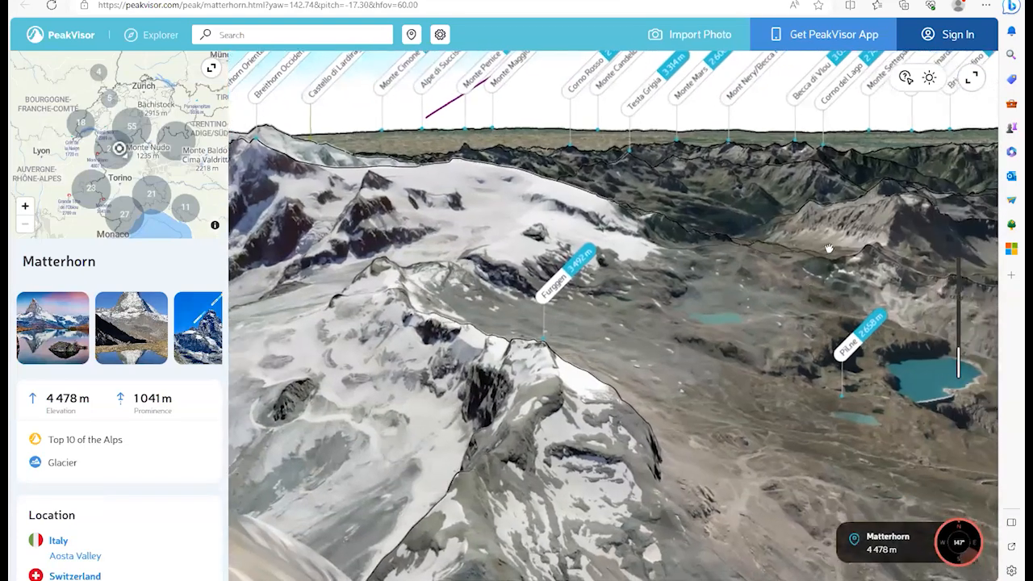
left_click_drag(829, 248, 361, 330)
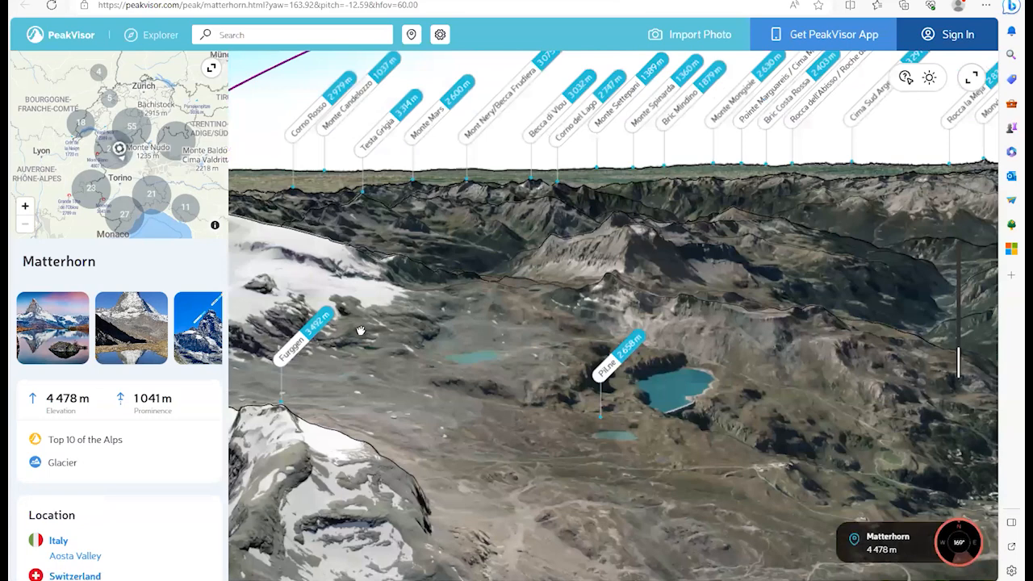
left_click_drag(573, 332, 604, 294)
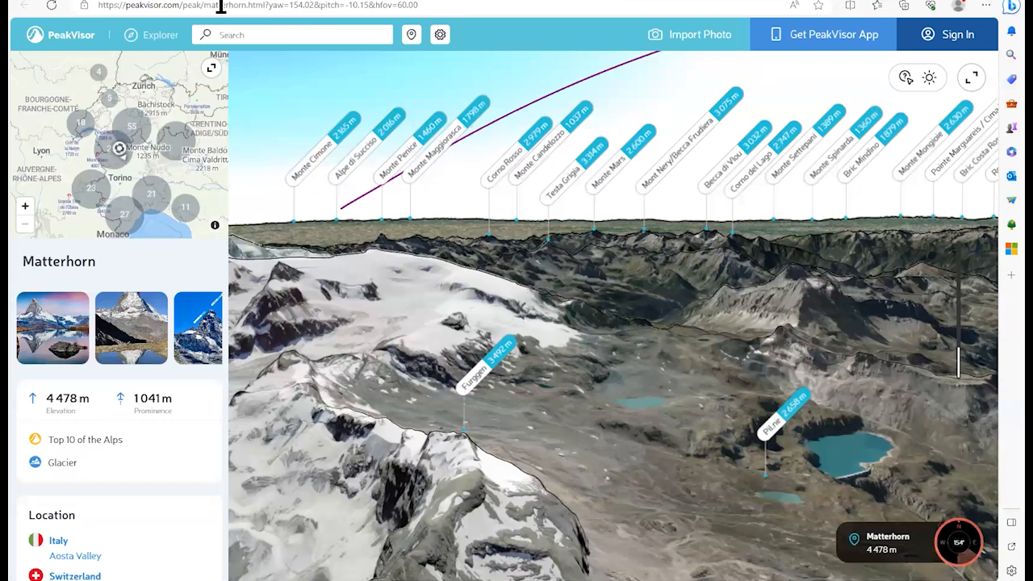
- Check the GPS coordinate search and the saved entries of the place search without running a search
left_click(410, 40)
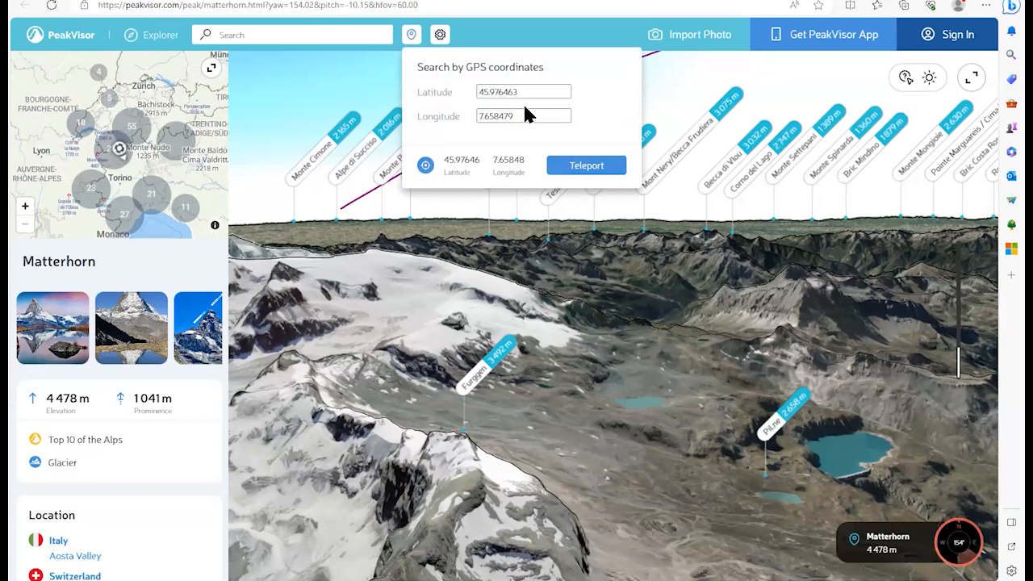
left_click(411, 37)
left_click(277, 36)
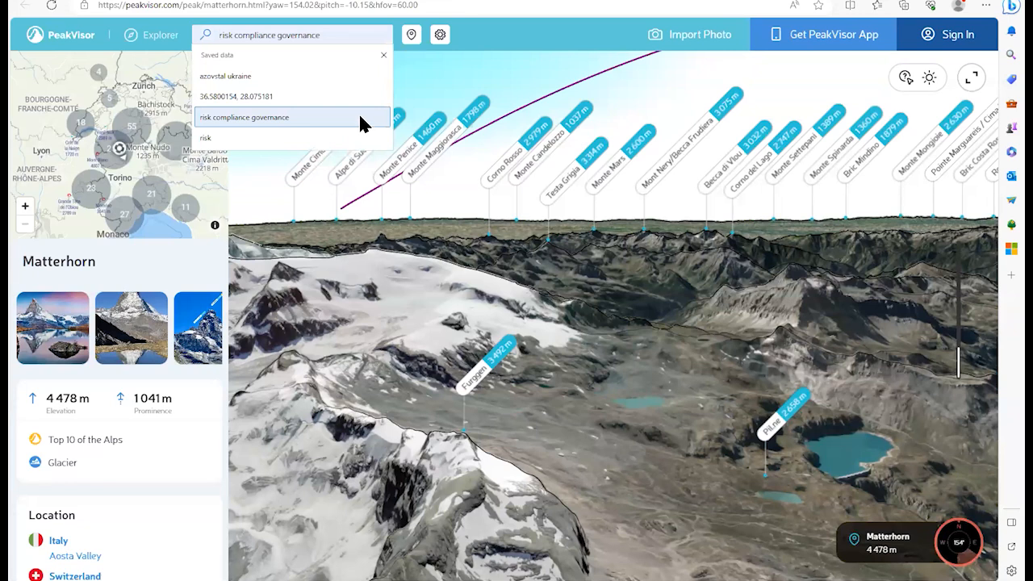
left_click(499, 51)
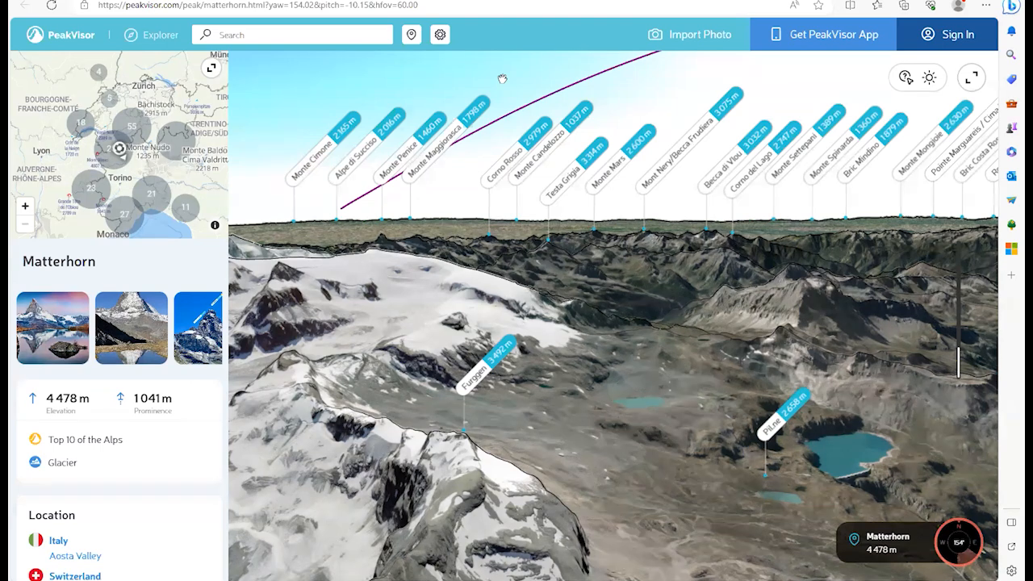
- Review the information on the new panorama tools and dismiss it
left_click(908, 79)
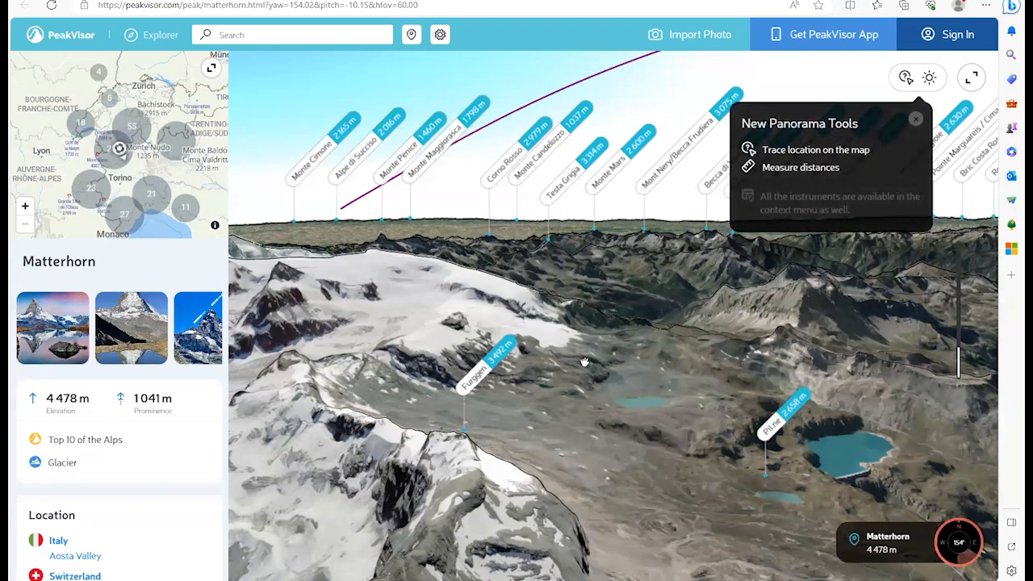
scroll(584, 361, "down", 2)
scroll(584, 362, "up", 3)
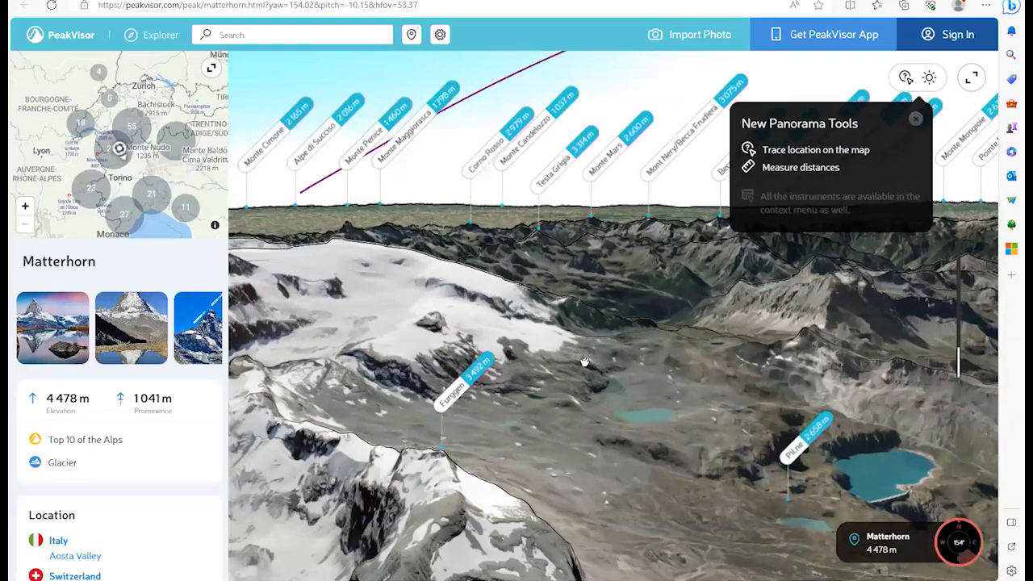
scroll(584, 362, "down", 2)
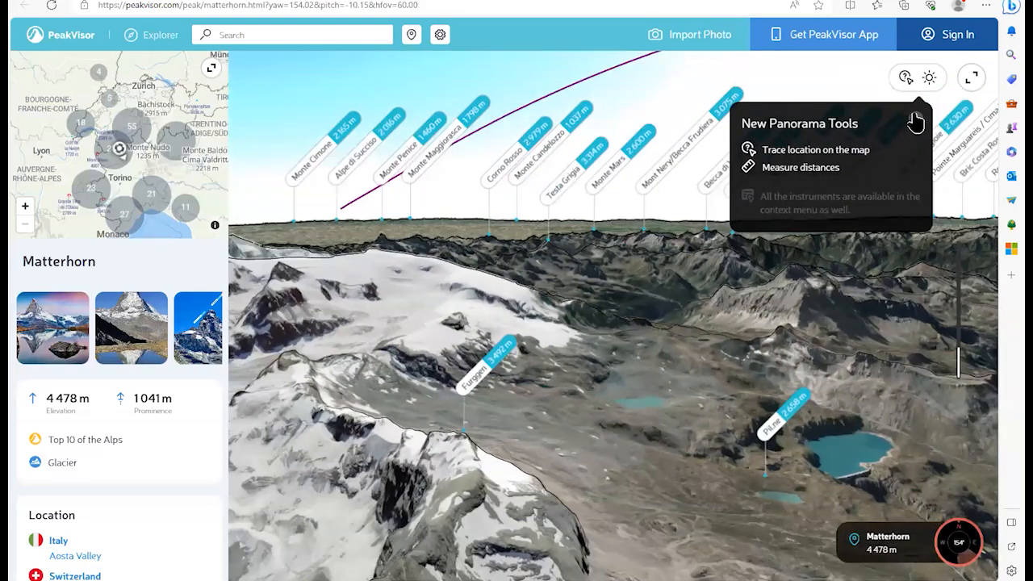
left_click(915, 120)
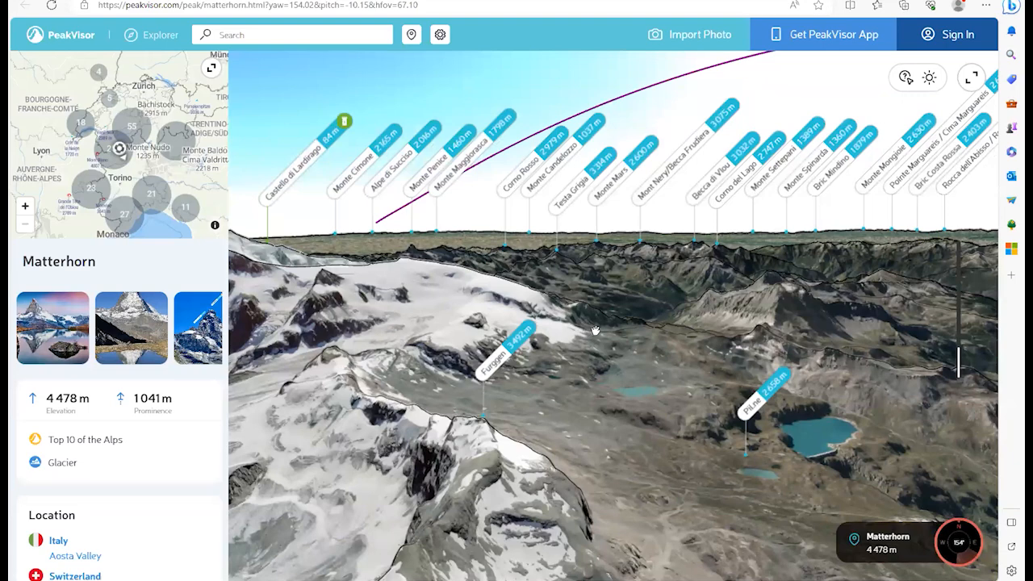
- Examine the panorama around Furggen and Colle Del Breuil with narrower and wider fields of view
scroll(586, 390, "down", 1)
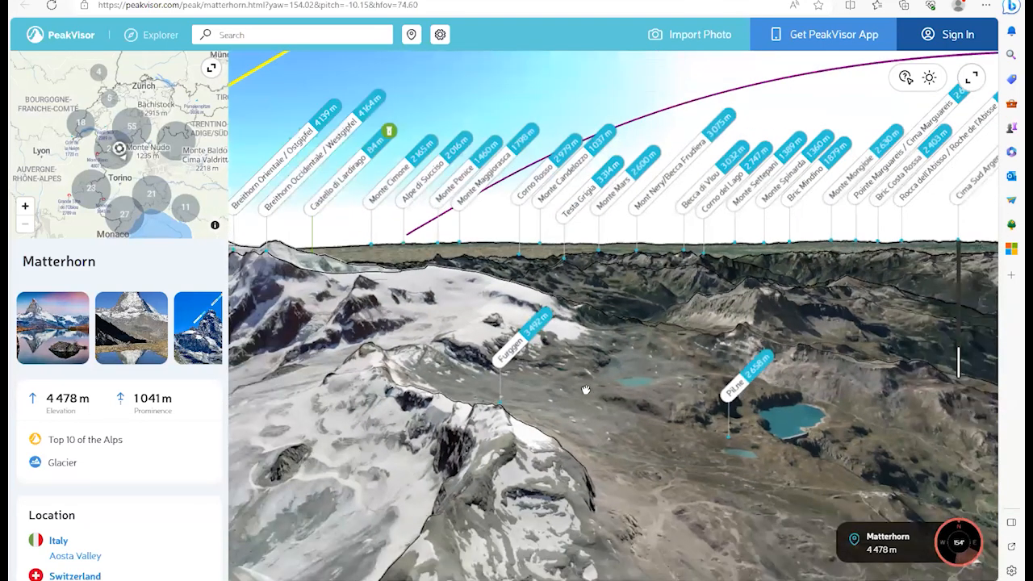
scroll(586, 389, "down", 1)
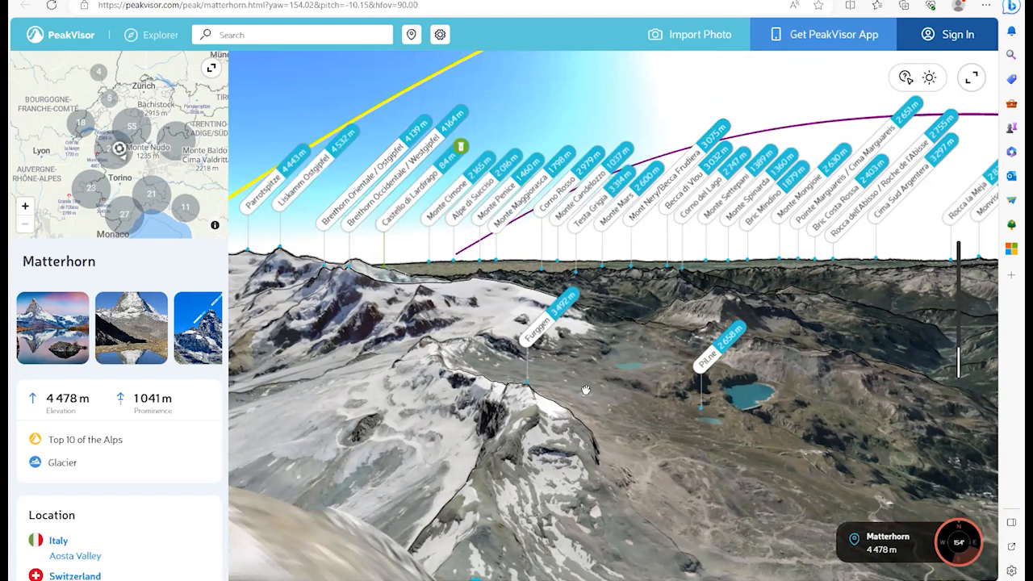
scroll(586, 390, "up", 1)
scroll(586, 389, "up", 5)
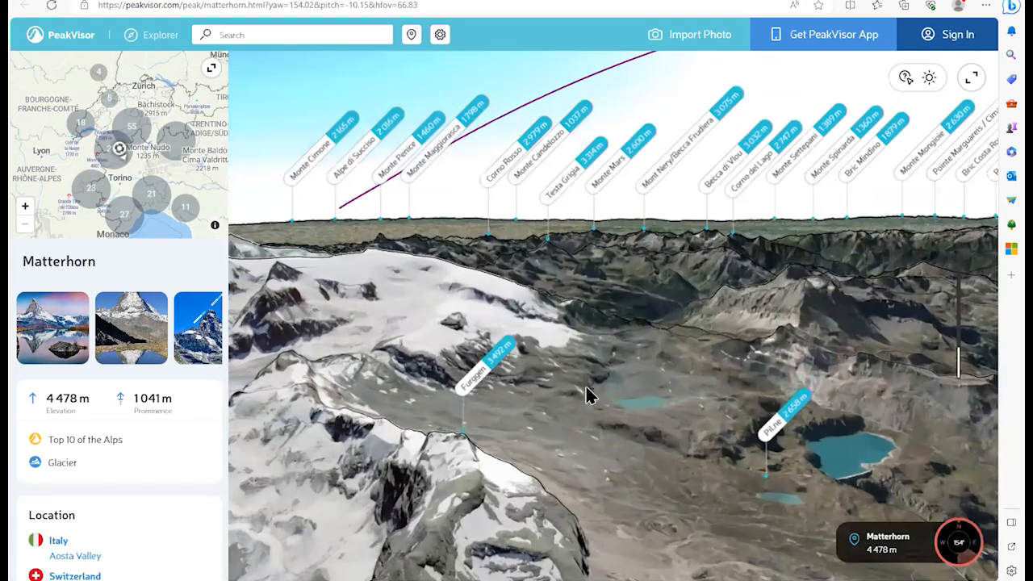
scroll(585, 390, "down", 3)
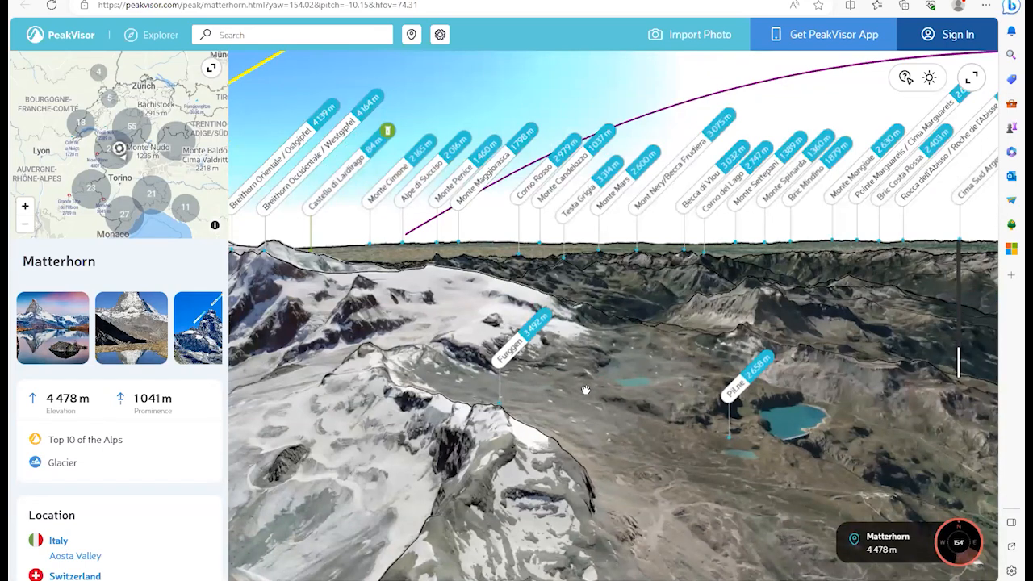
left_click_drag(534, 369, 472, 343)
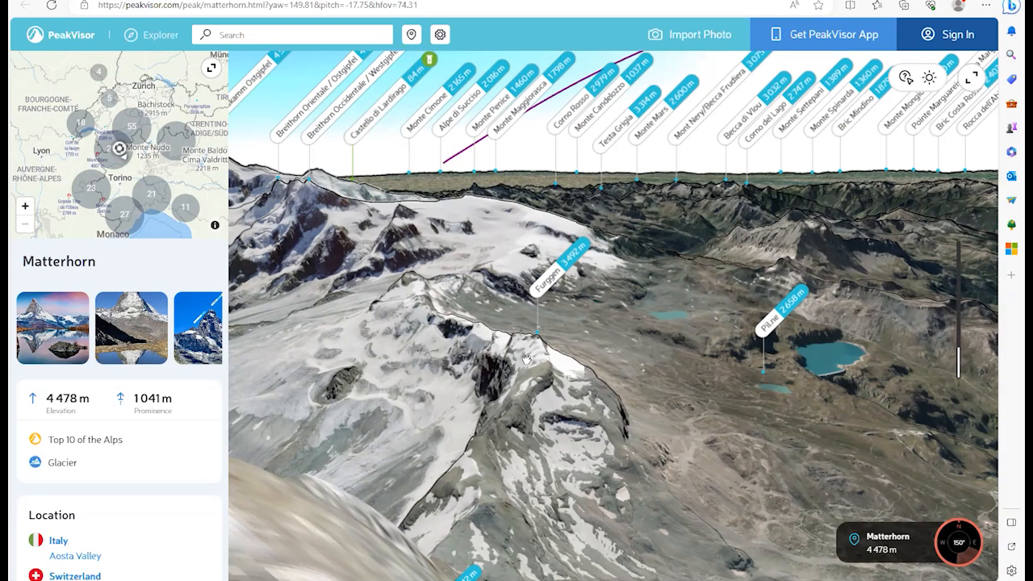
scroll(525, 359, "down", 4)
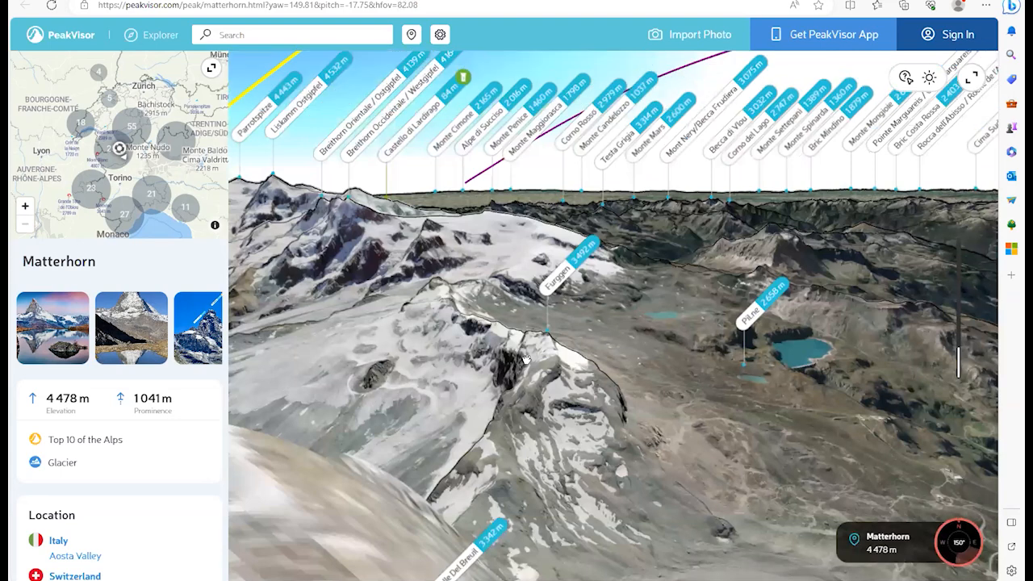
scroll(525, 359, "down", 3)
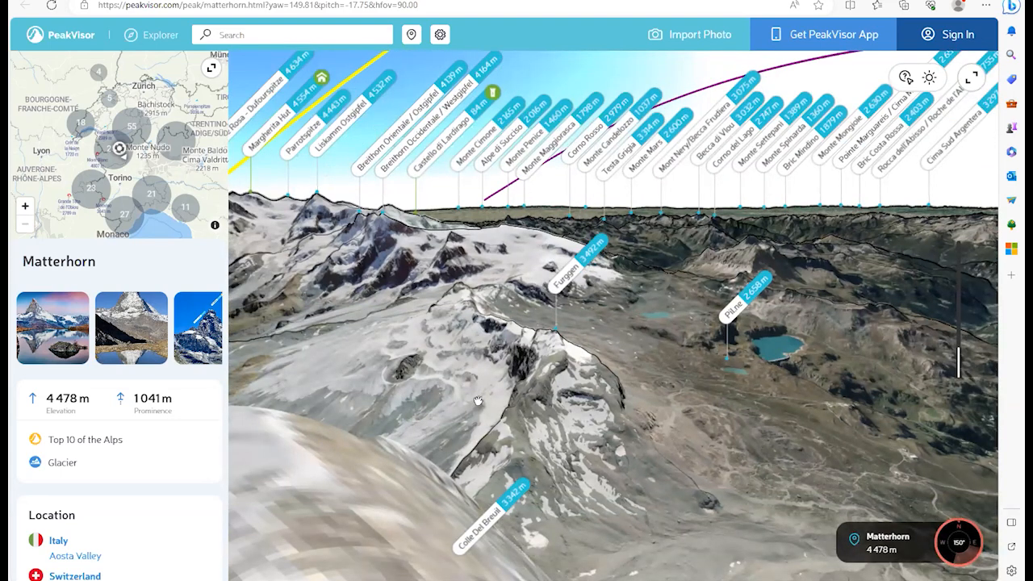
left_click_drag(472, 329, 644, 338)
left_click_drag(522, 322, 26, 216)
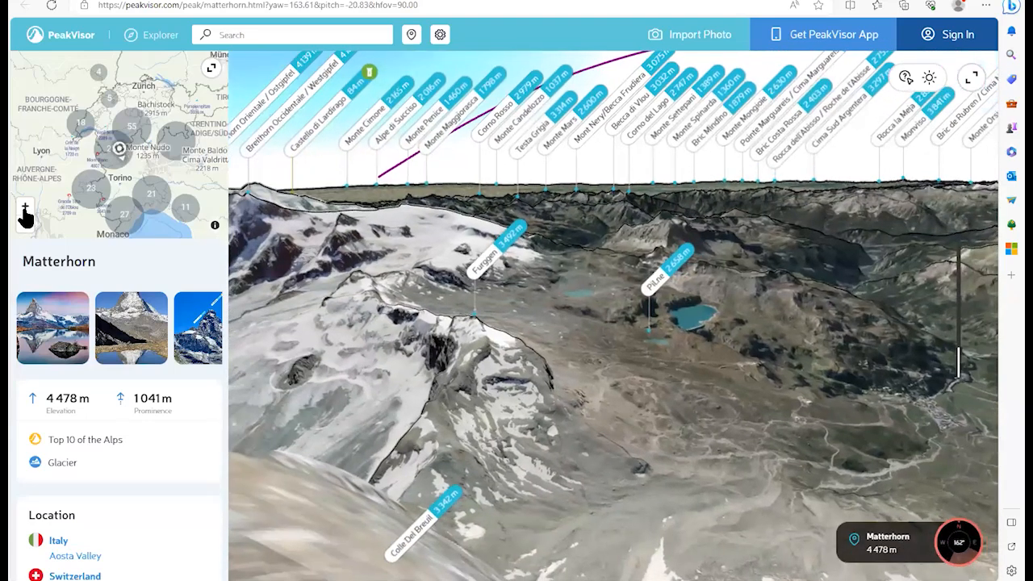
- Examine the Matterhorn's viewpoint on the small overview map at a closer scale
left_click(26, 211)
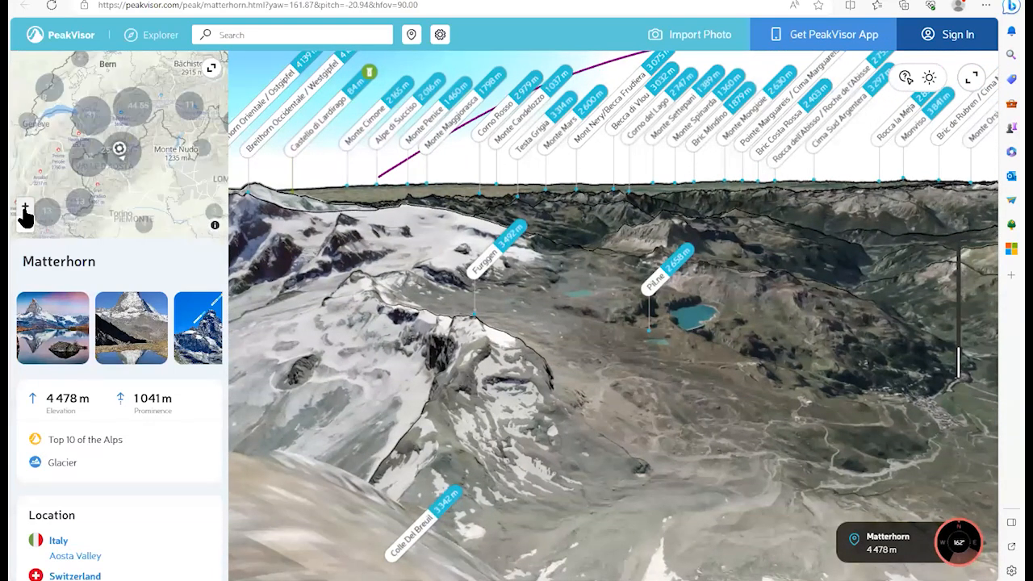
left_click(25, 211)
scroll(121, 187, "up", 5)
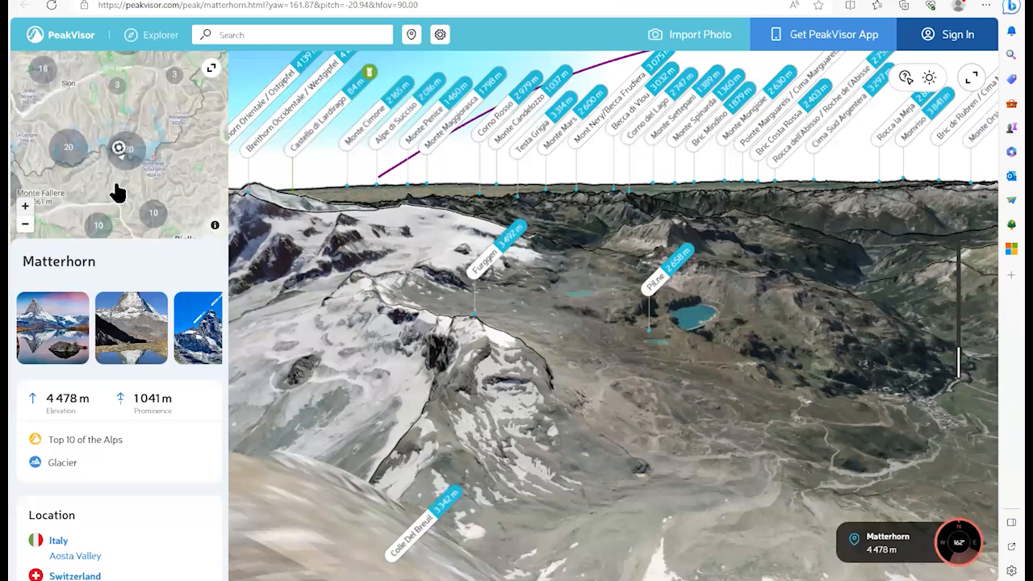
- Inspect the terrain between the Matterhorn, Pic Tyndall and Colle Del Breuil on the small overview map
left_click(25, 212)
left_click(25, 208)
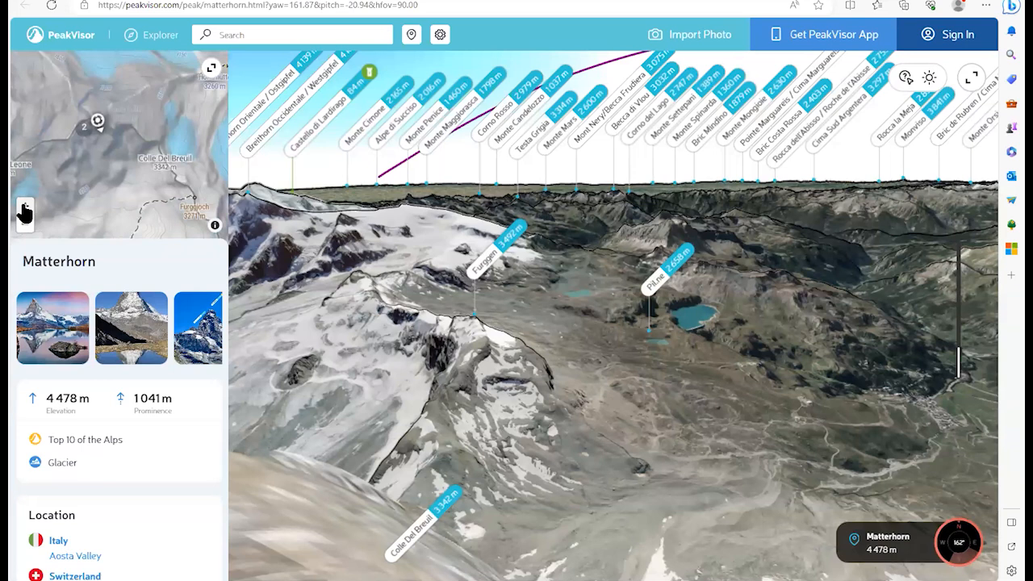
mouse_move(134, 155)
left_mouse_down()
mouse_move(143, 157)
mouse_move(137, 192)
mouse_move(117, 156)
left_mouse_up()
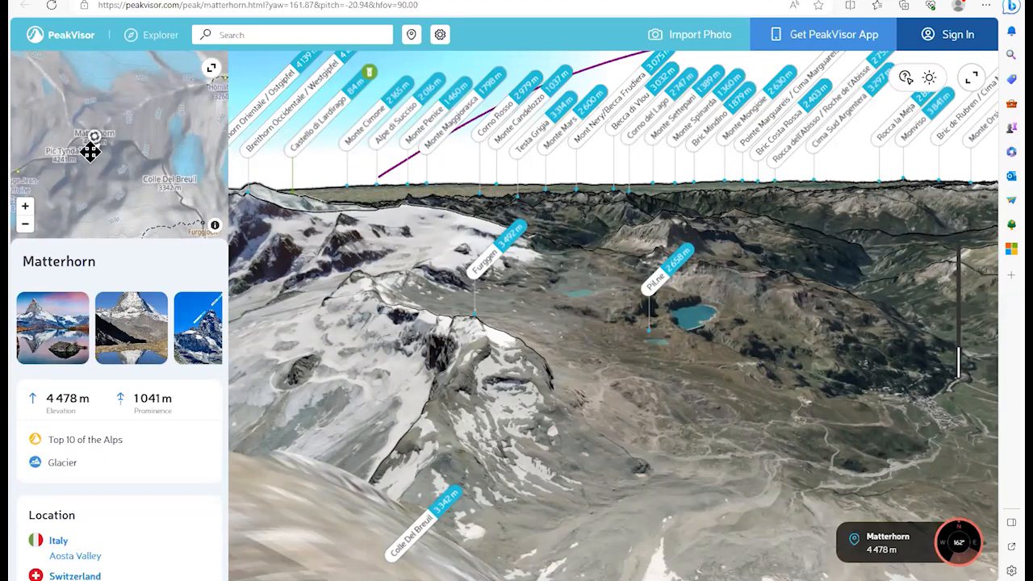
left_click_drag(109, 184, 151, 136)
left_click_drag(124, 194, 105, 201)
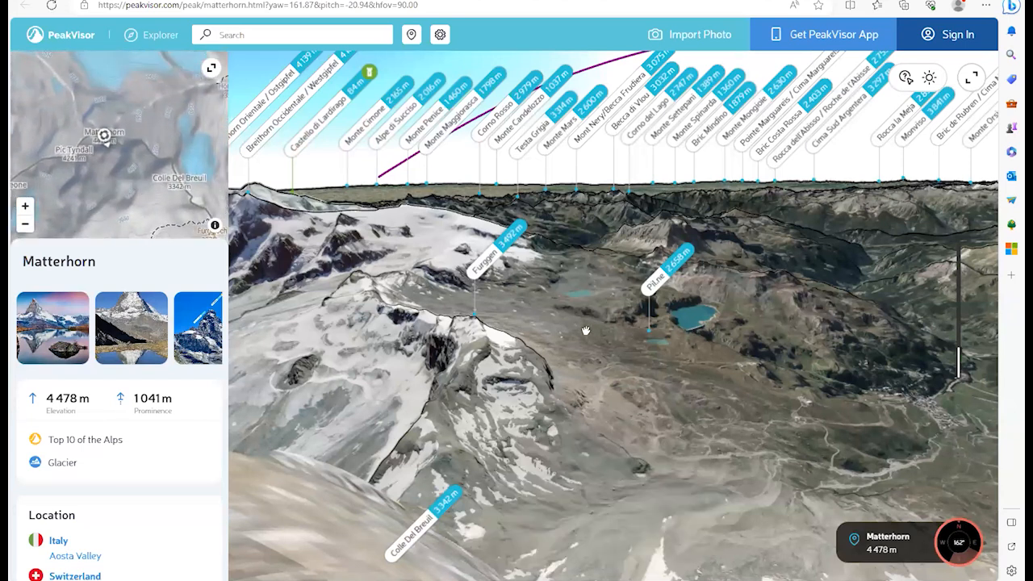
- Look around the Matterhorn panorama, from Furggen past Monte Rosa and Schönbiel Hut round to Pic Tyndall
left_click_drag(404, 310, 682, 297)
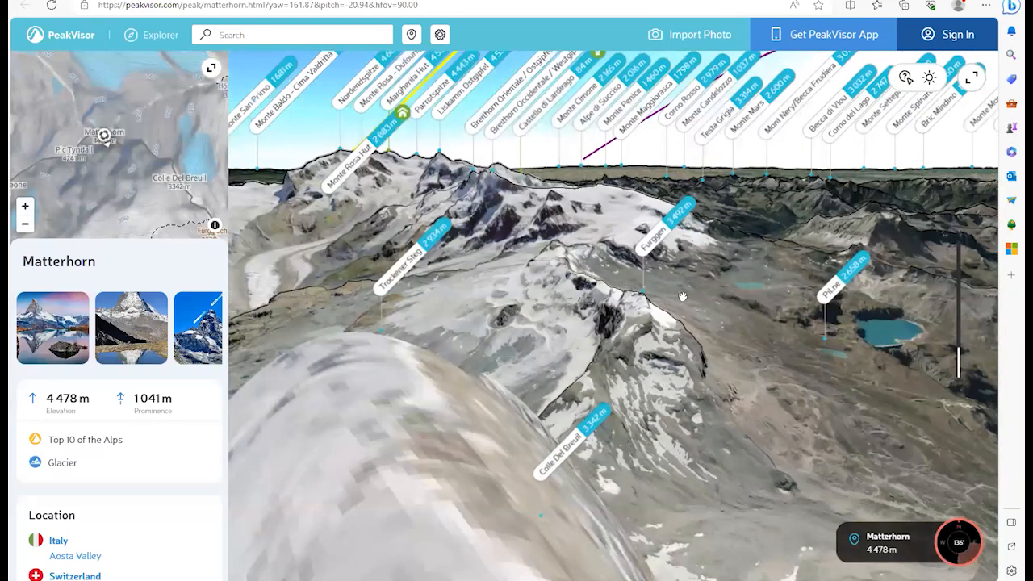
left_click_drag(311, 308, 569, 274)
left_click_drag(323, 355, 512, 336)
left_click_drag(349, 274, 519, 243)
left_click_drag(418, 170, 554, 220)
left_click_drag(476, 216, 533, 211)
left_click_drag(363, 162, 605, 176)
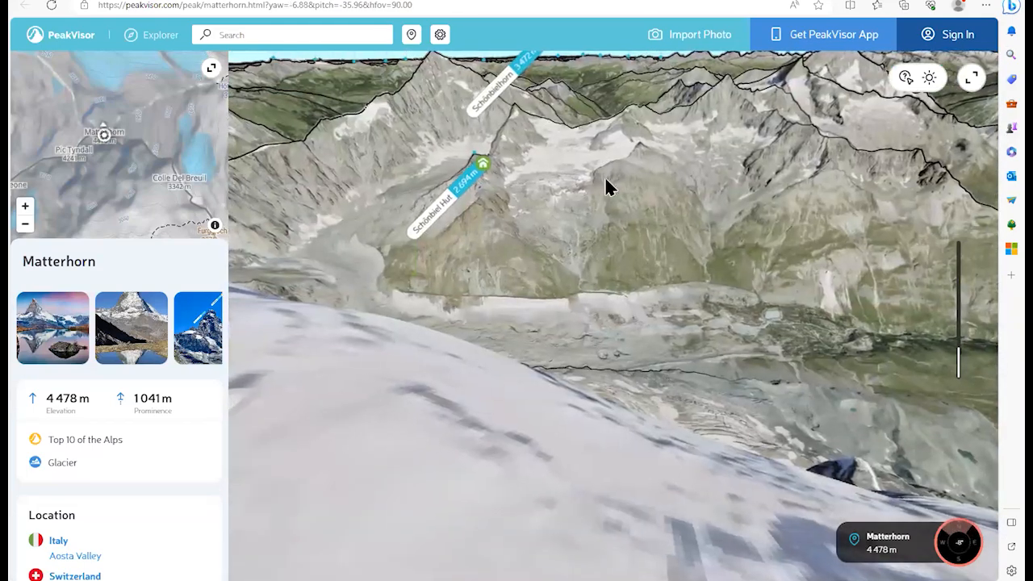
left_click_drag(323, 234, 533, 276)
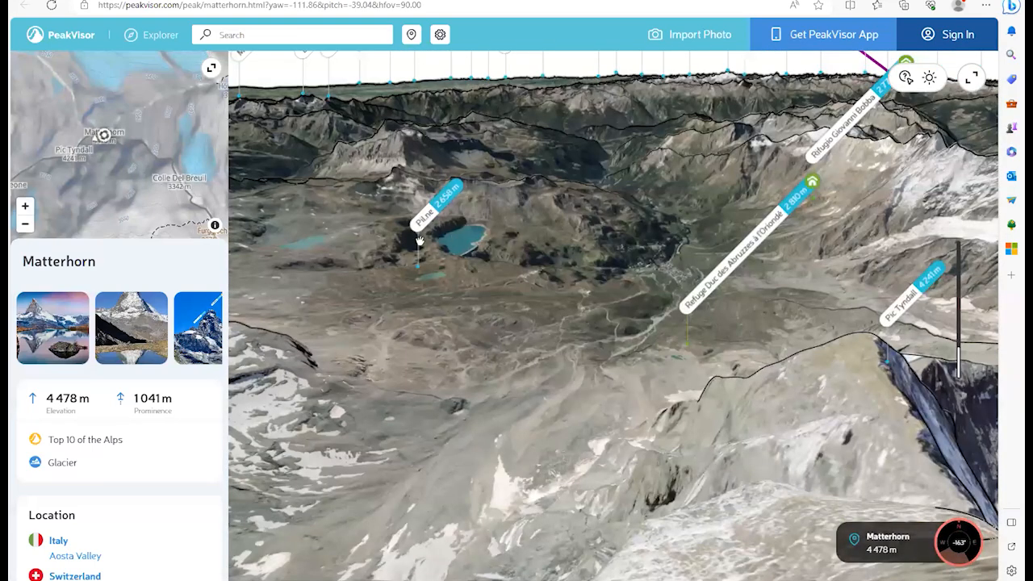
- Bring the valley around Pil.ne into view, check the details of the Pil.ne peak and dismiss them
left_click_drag(421, 241, 484, 281)
left_click_drag(574, 288, 569, 276)
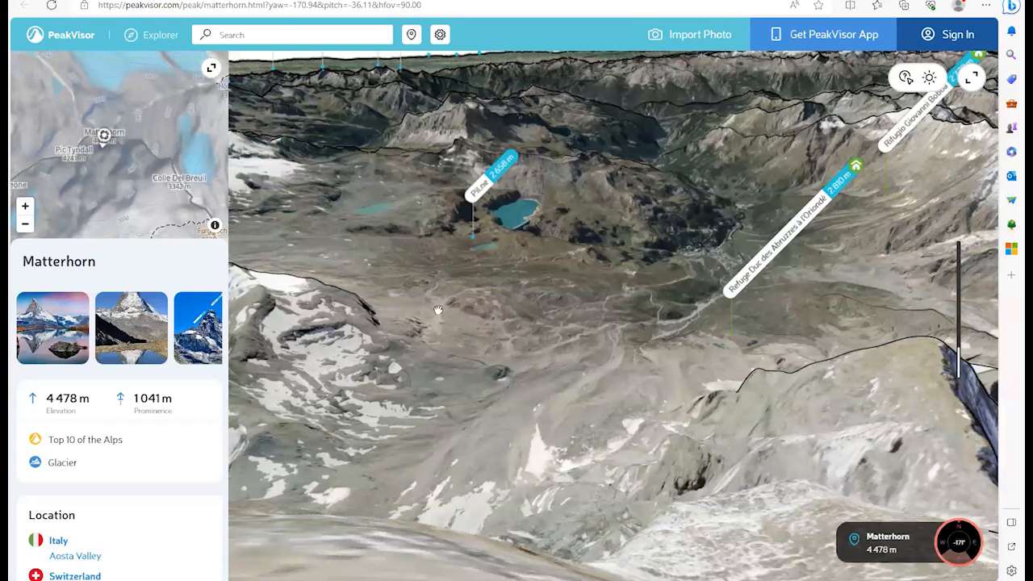
left_click(492, 184)
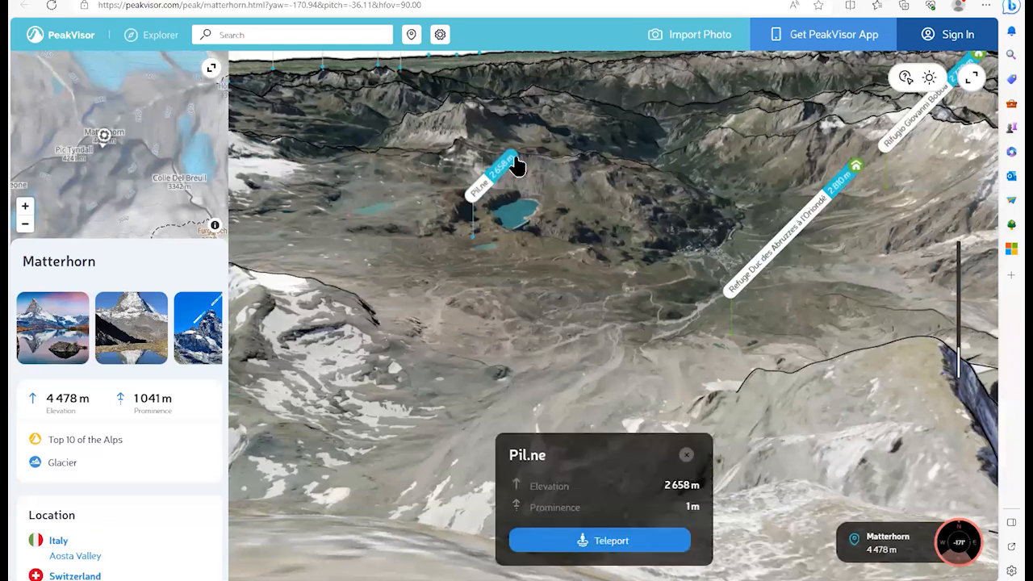
left_click(465, 221)
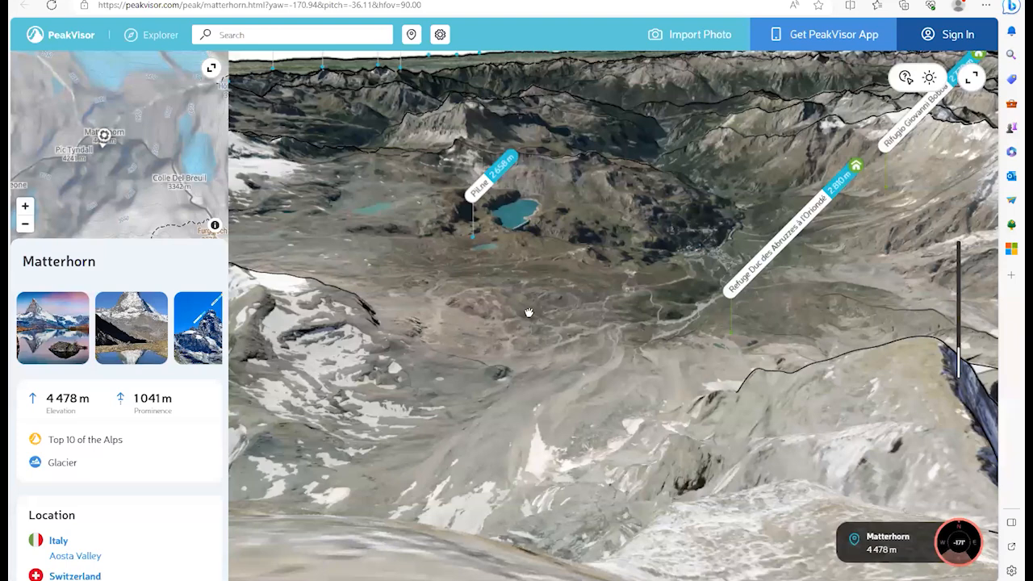
- Query the location, elevation and distance of the lake beside Pil.ne, then pinpoint a distant ridge beyond it
left_click_drag(583, 326, 627, 380)
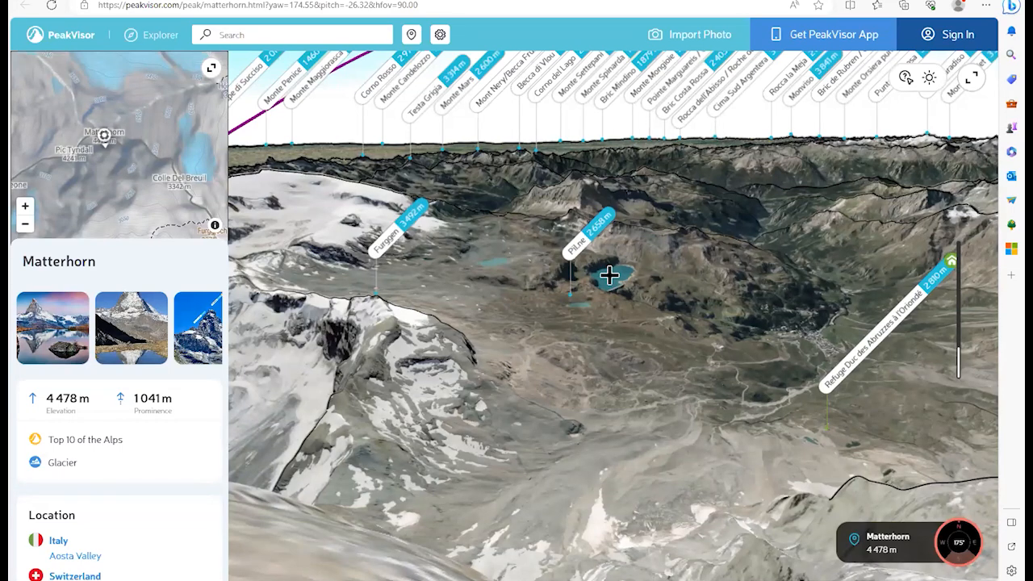
left_click(608, 276)
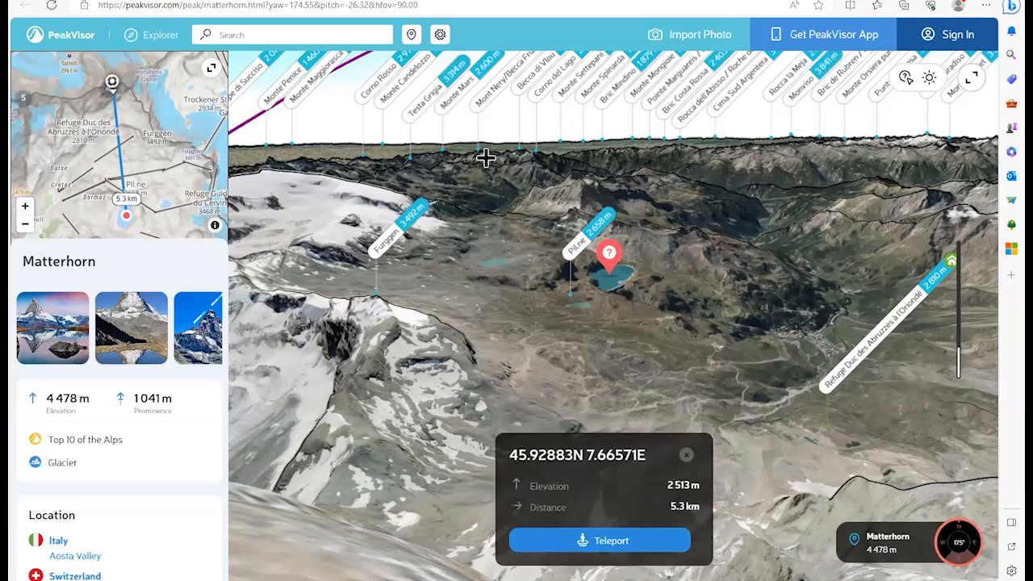
left_click(686, 456)
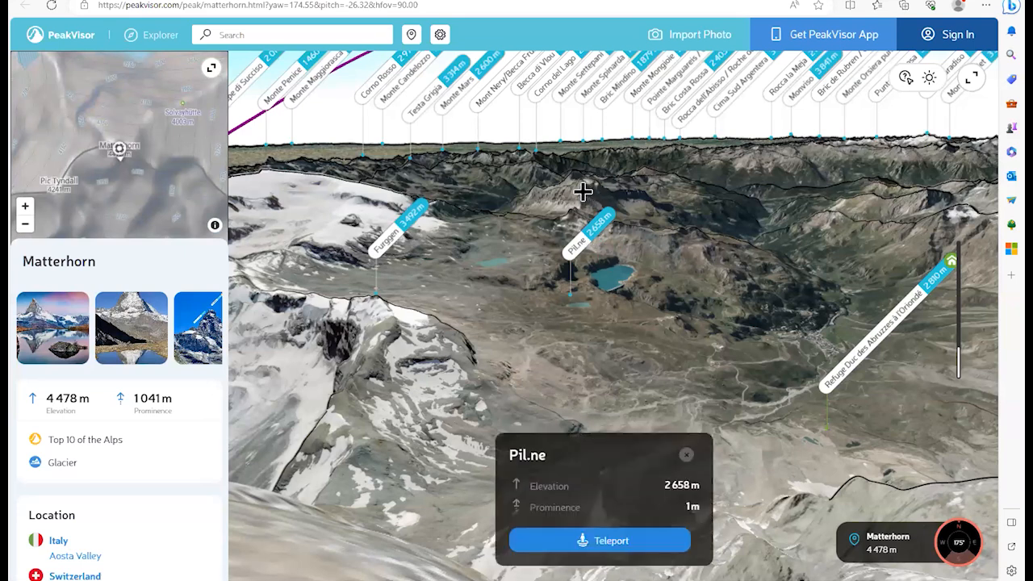
left_click(548, 154)
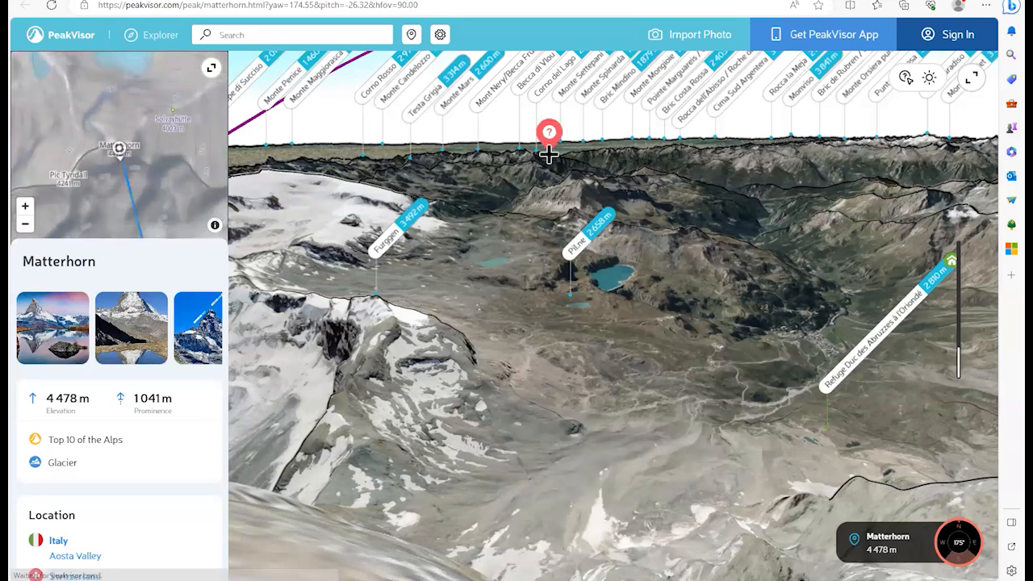
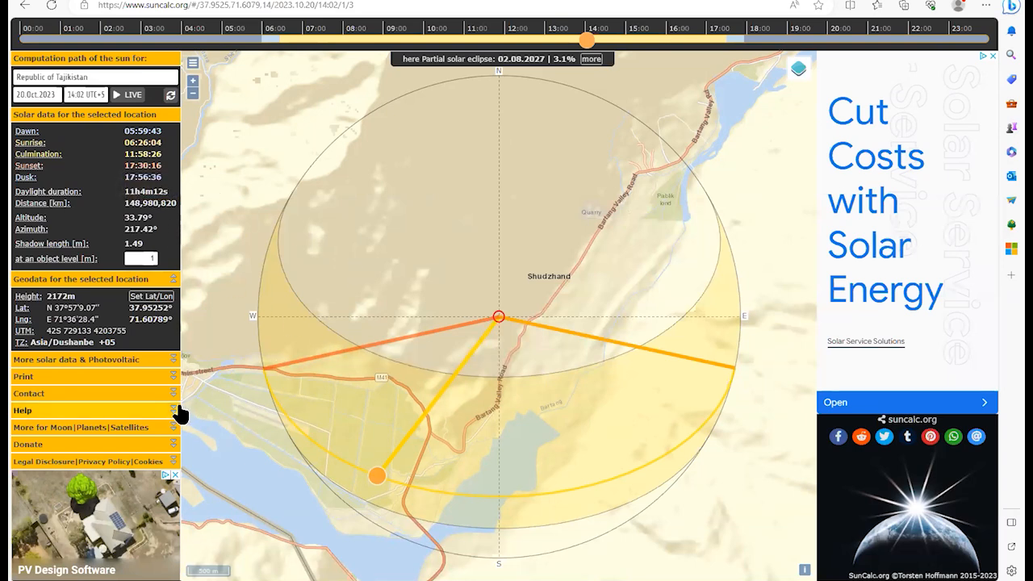
- In SunCalc, apply the destination coordinates 37.95252, 71.60789 and set the date to 19 May 2022
left_click(151, 298)
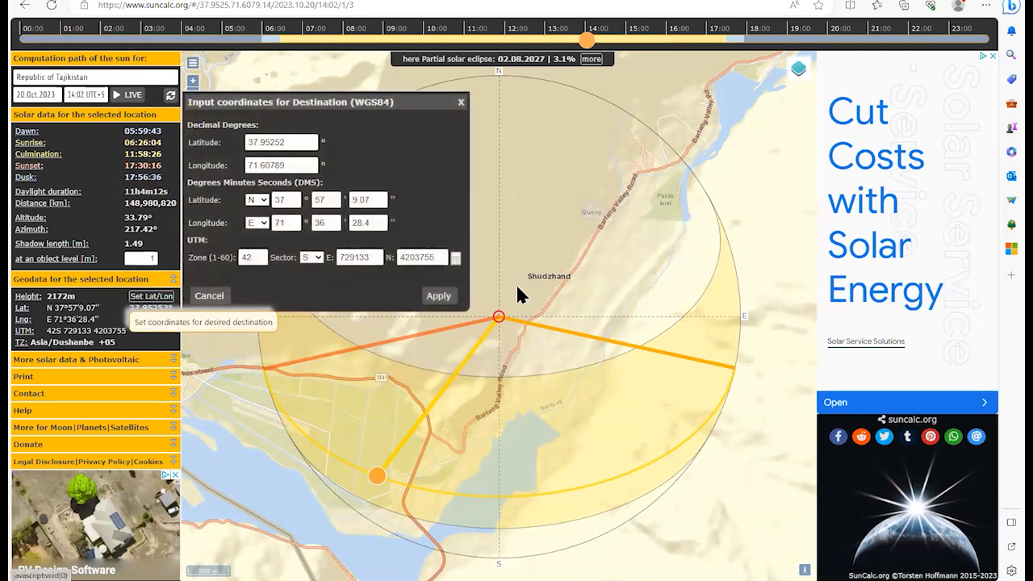
left_click(440, 297)
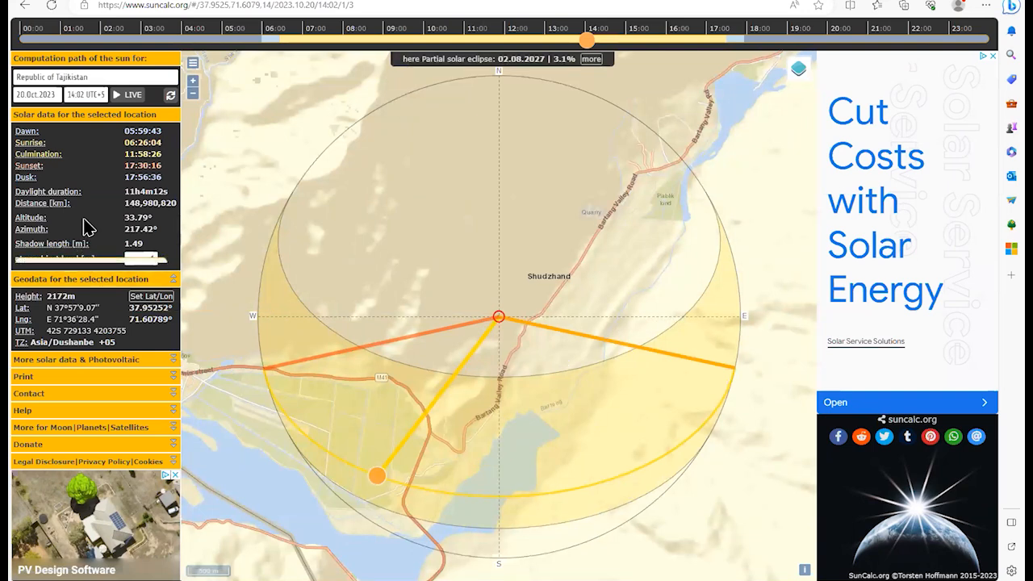
left_click(56, 98)
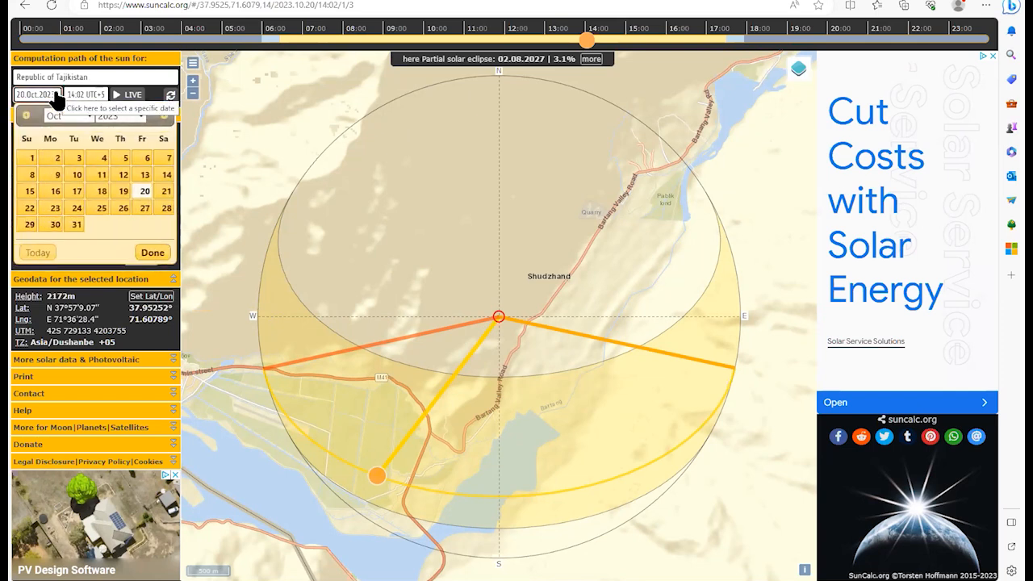
left_click(86, 117)
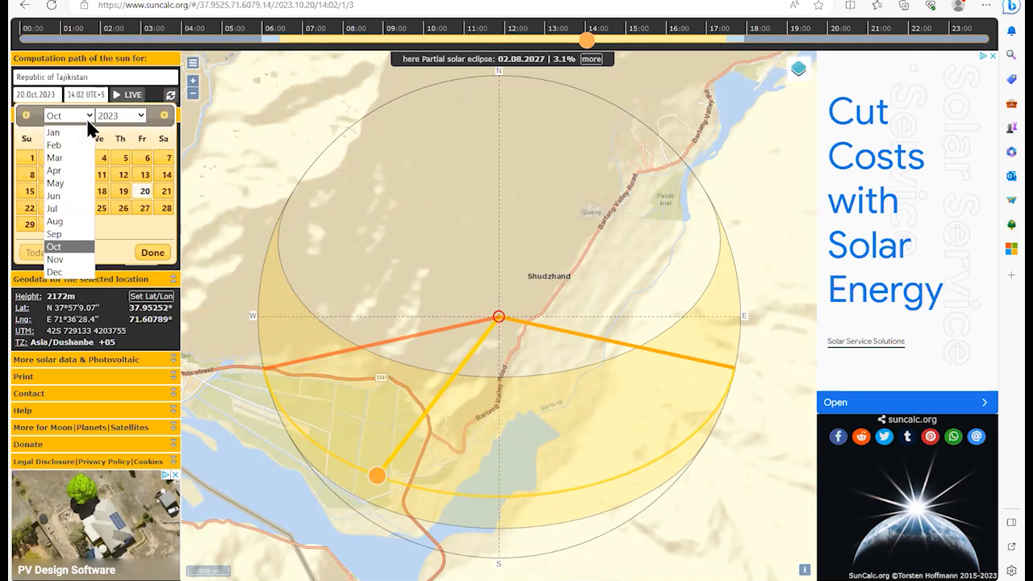
left_click(60, 184)
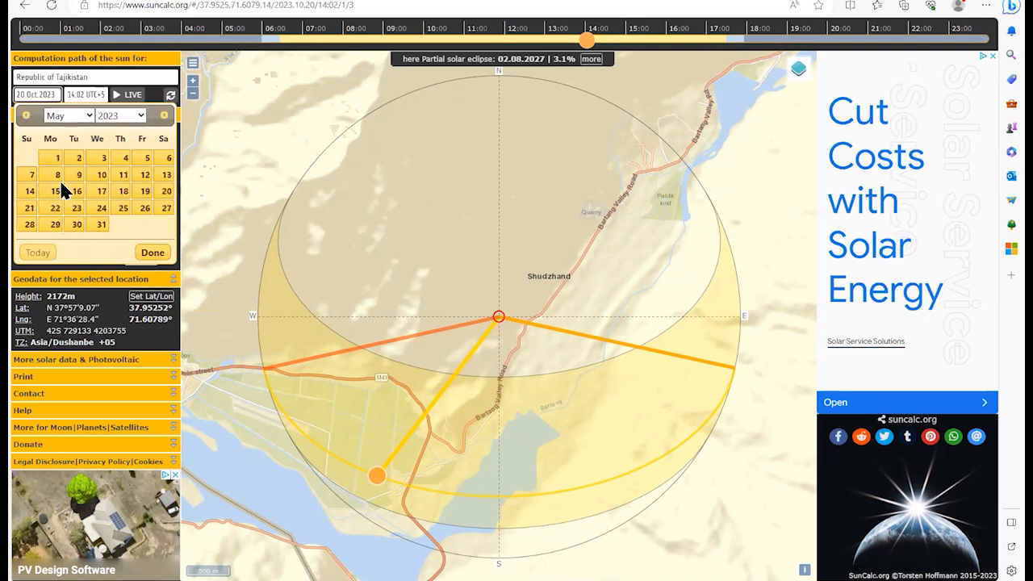
left_click(133, 116)
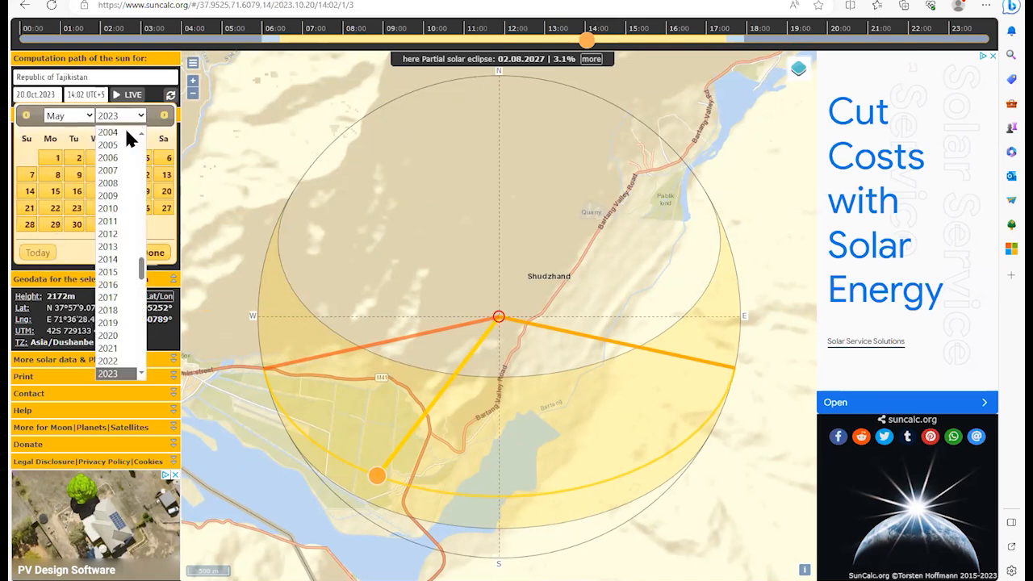
left_click(109, 361)
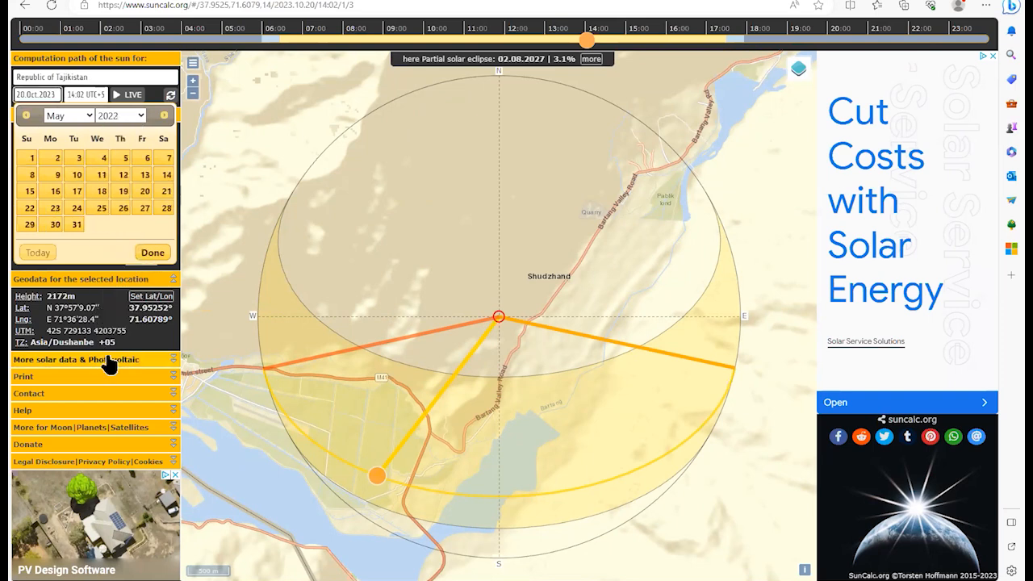
left_click(123, 194)
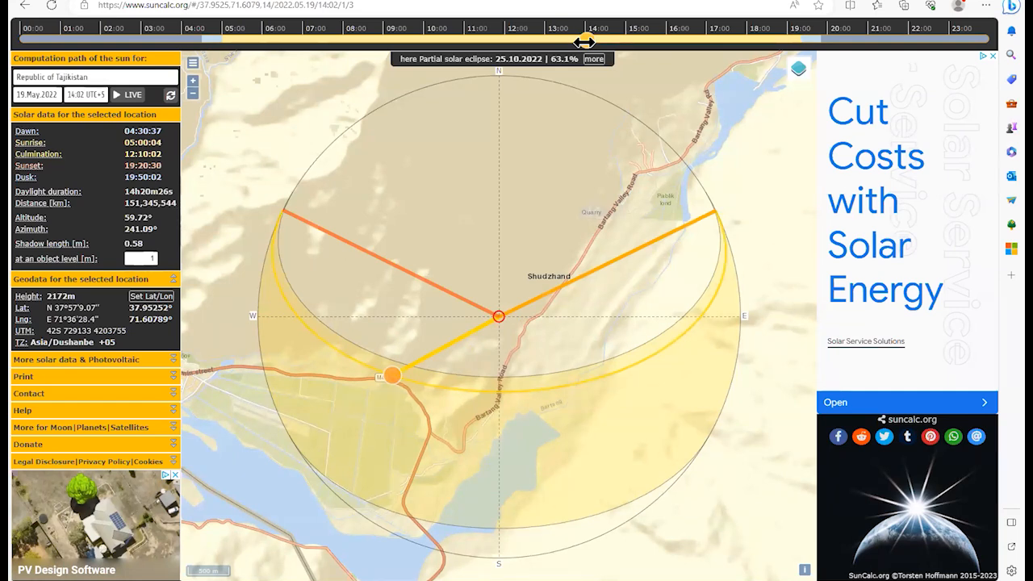
- Examine the sun's position over the day by setting the time to 03:45, 05:10, 12:15 and on into the afternoon
left_click_drag(584, 40, 168, 42)
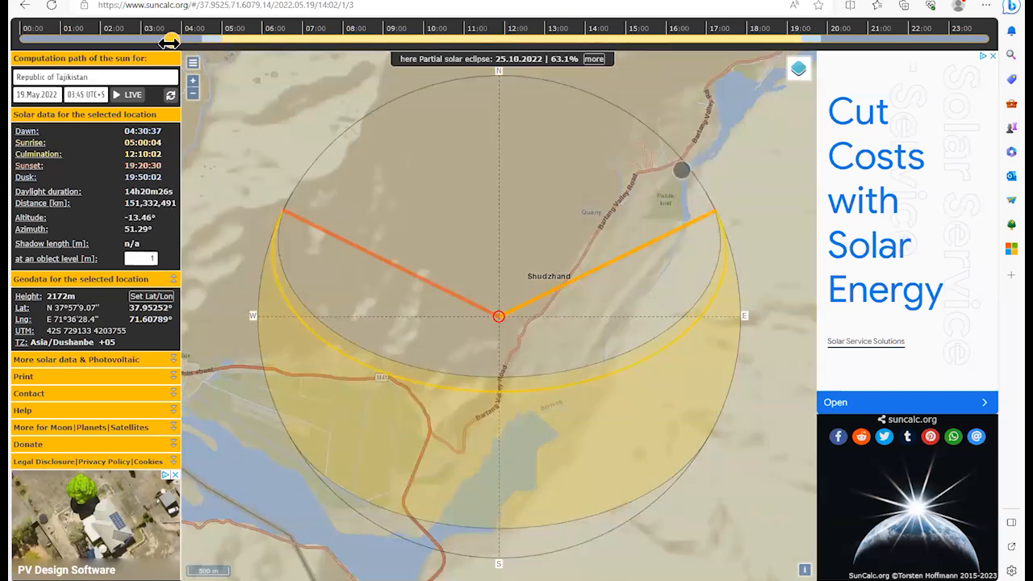
left_click_drag(169, 42, 229, 39)
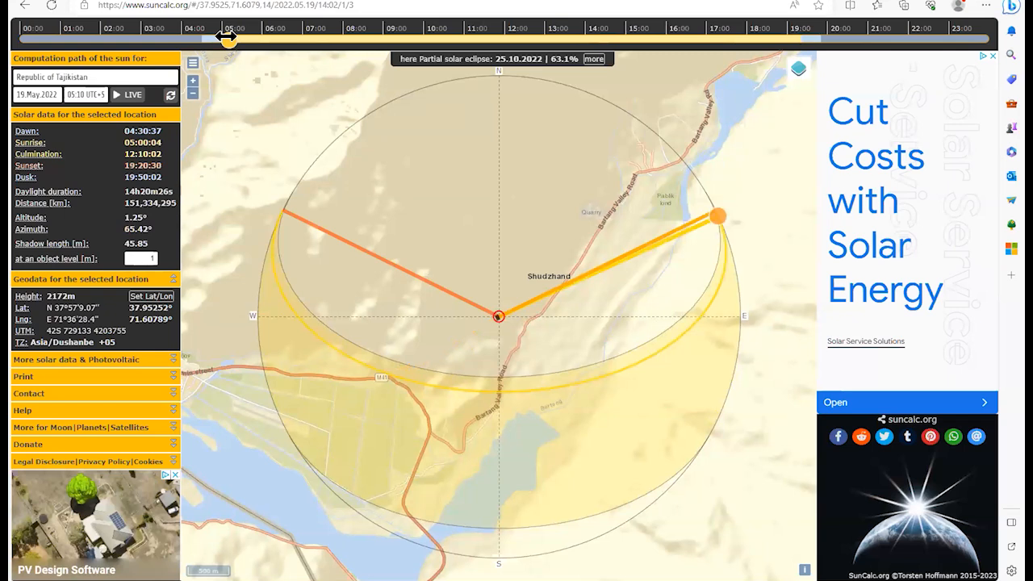
left_click_drag(228, 37, 514, 48)
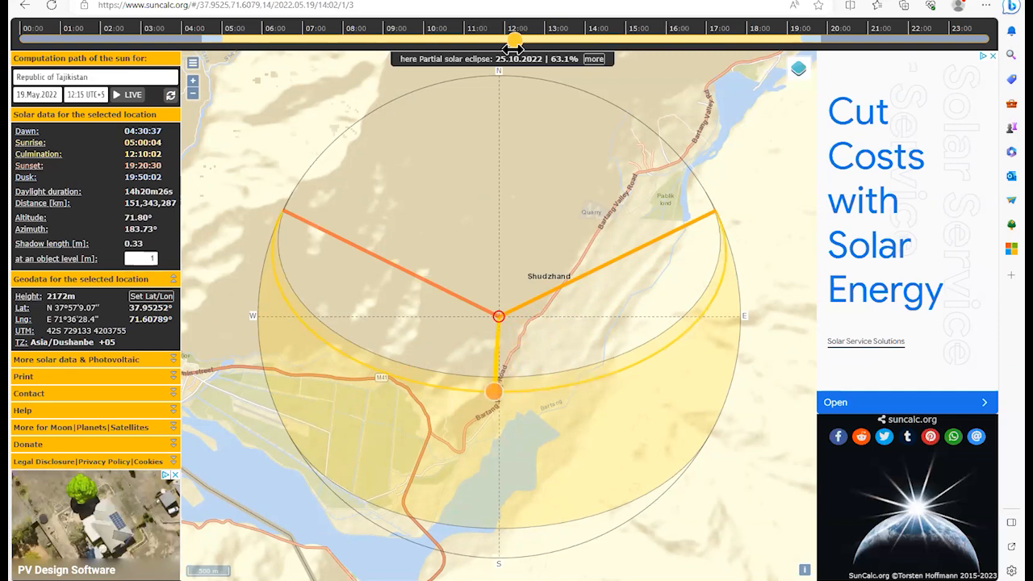
left_click_drag(514, 48, 548, 49)
left_click_drag(551, 46, 630, 57)
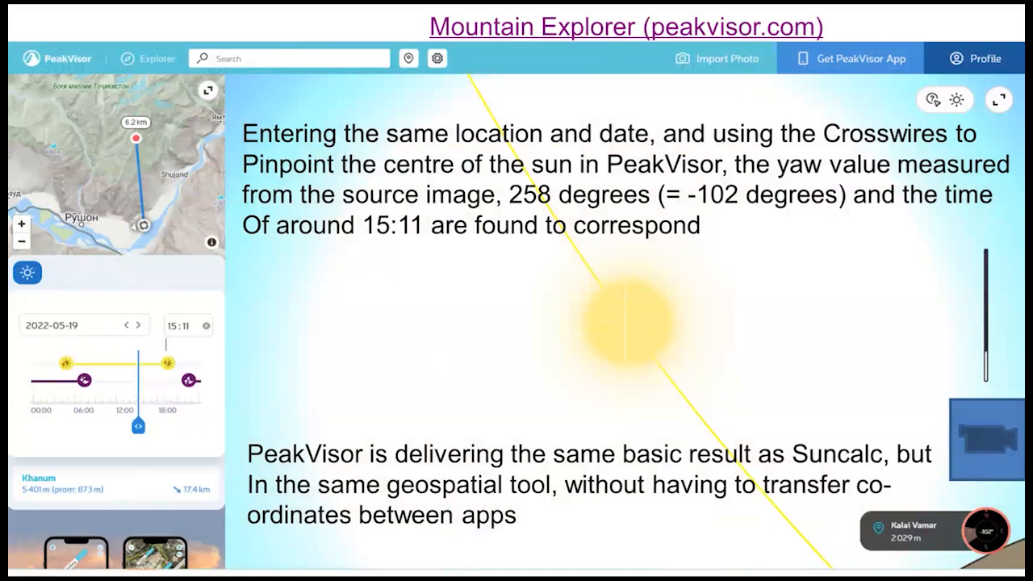
- Follow the slide's Mountain Explorer link to PeakVisor and check the GPS coordinate search without running it
left_click(591, 27)
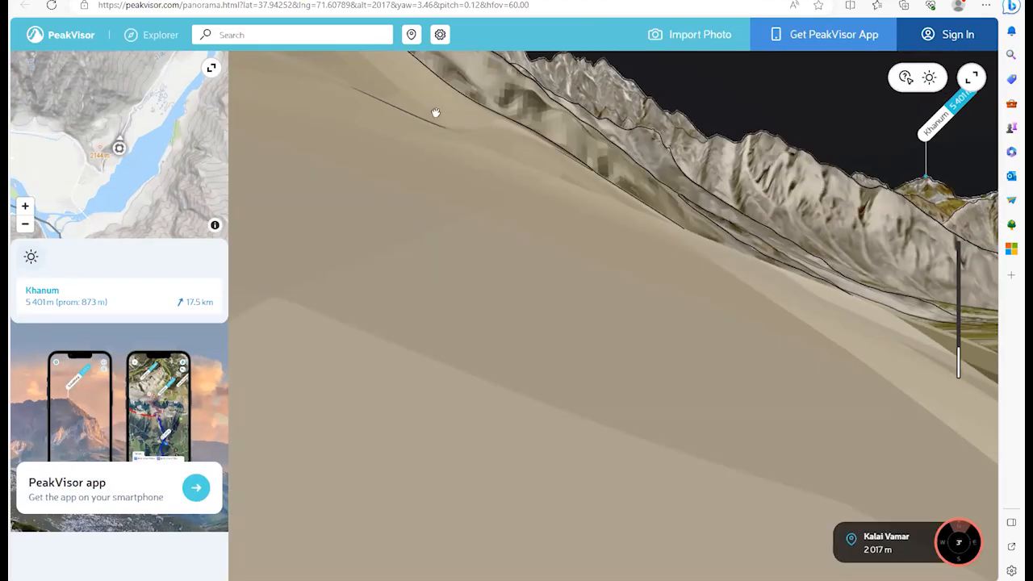
double_click(423, 42)
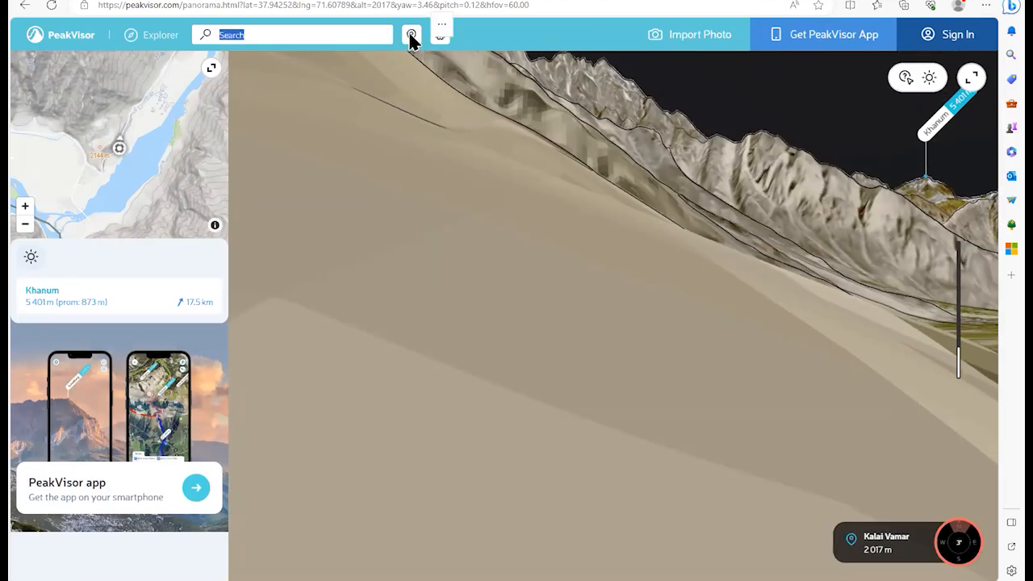
left_click(411, 35)
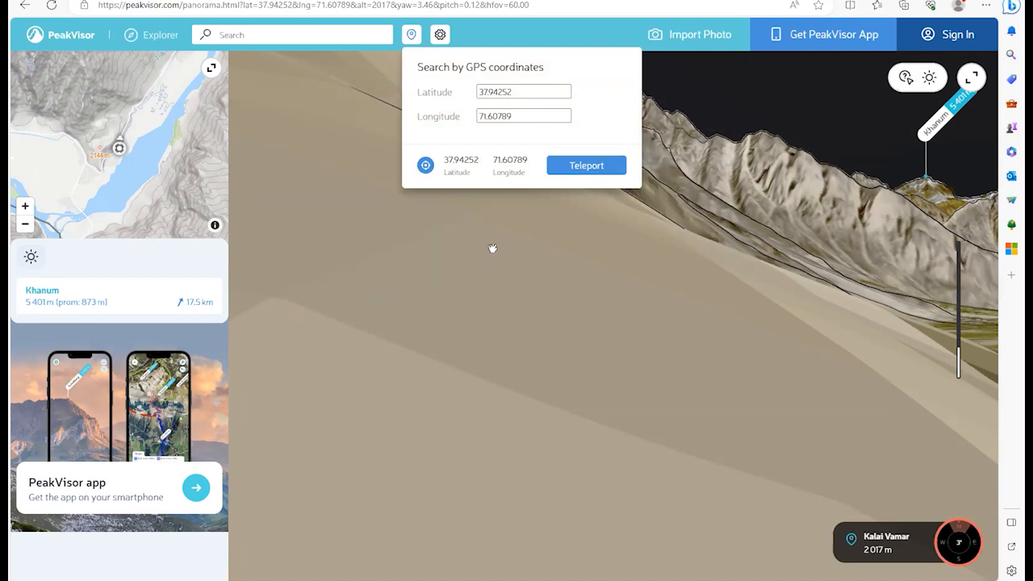
left_click(283, 265)
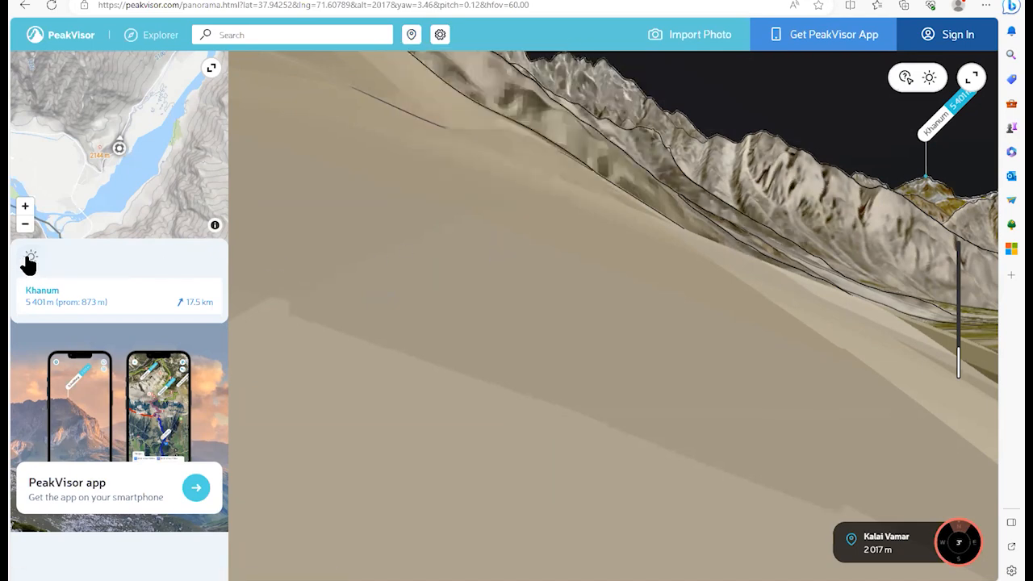
- Show the sun and moon timeline for the Kalai Vamar viewpoint and set its date to 2022-05-19
left_click(27, 258)
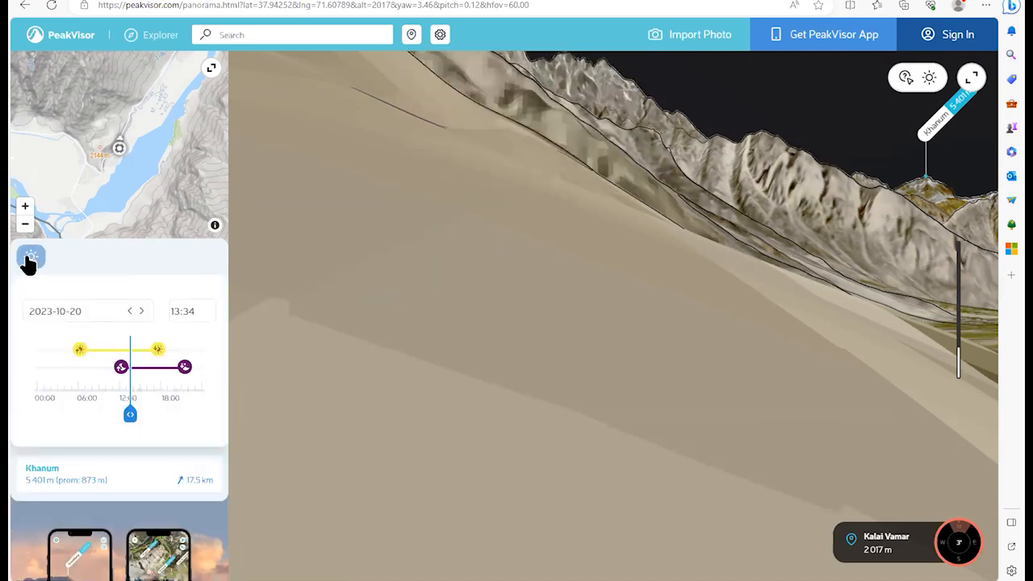
left_click(91, 310)
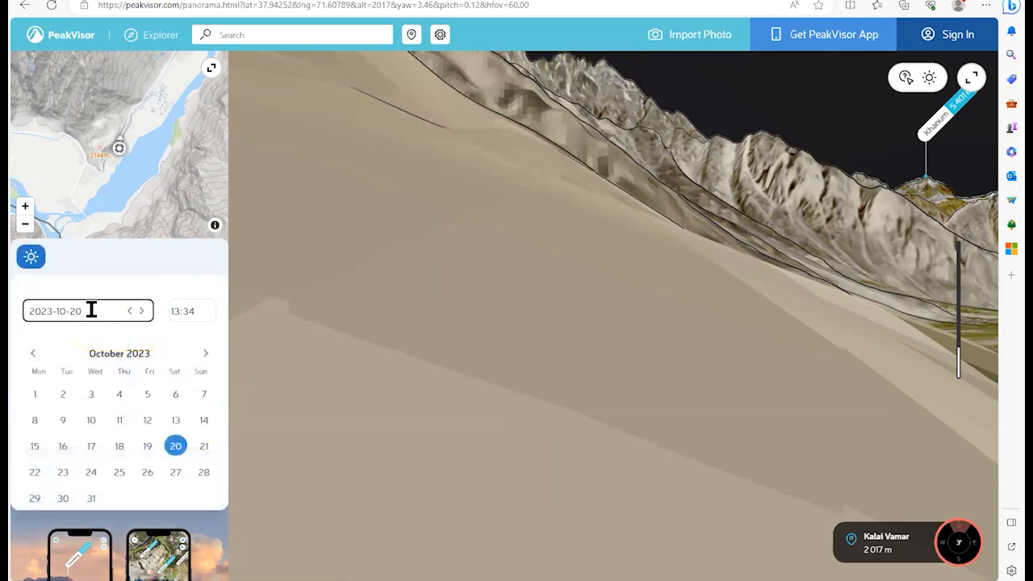
left_click(33, 355)
left_click(33, 355)
left_click(33, 355)
left_click(33, 355)
left_click(33, 355)
left_click(33, 356)
left_click(33, 355)
left_click(34, 355)
left_click(33, 355)
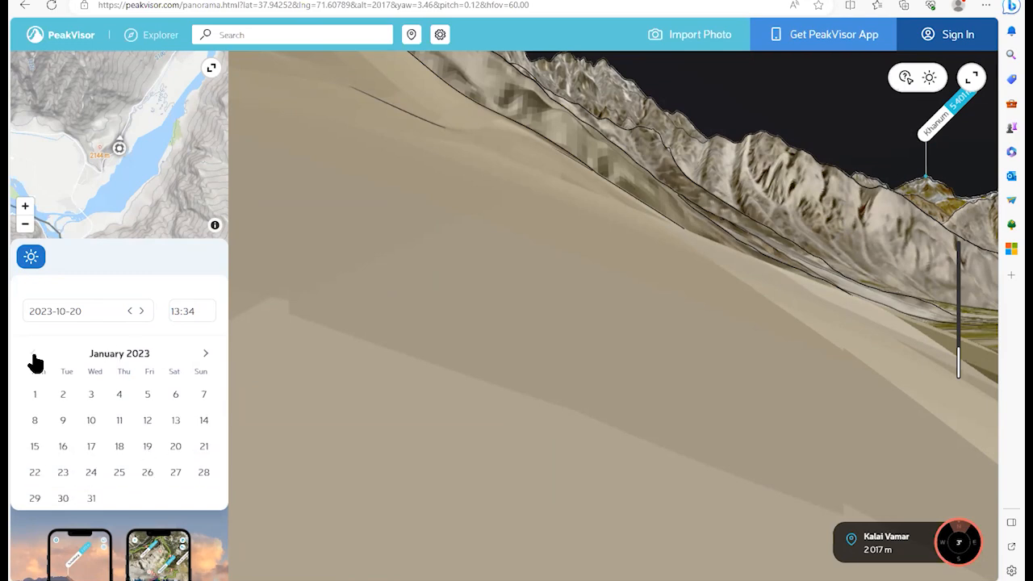
left_click(33, 355)
left_click(33, 355)
left_click(33, 355)
left_click(33, 355)
left_click(33, 355)
left_click(33, 355)
left_click(33, 355)
left_click(33, 356)
left_click(147, 447)
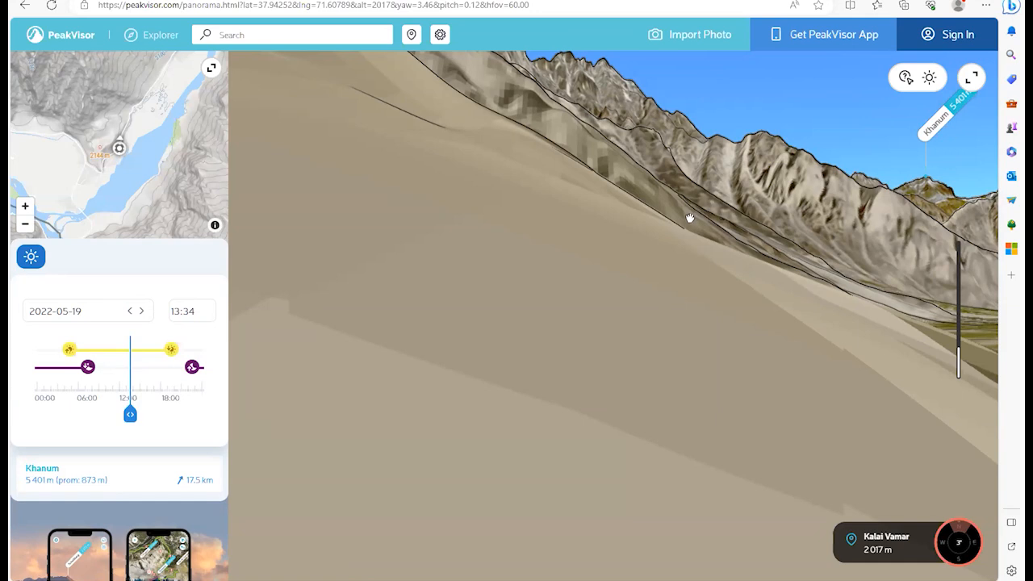
- Turn the Kalai Vamar panorama along the sun's path to a yaw of about -102 degrees and a pitch of about 48 degrees
left_click_drag(674, 221, 518, 396)
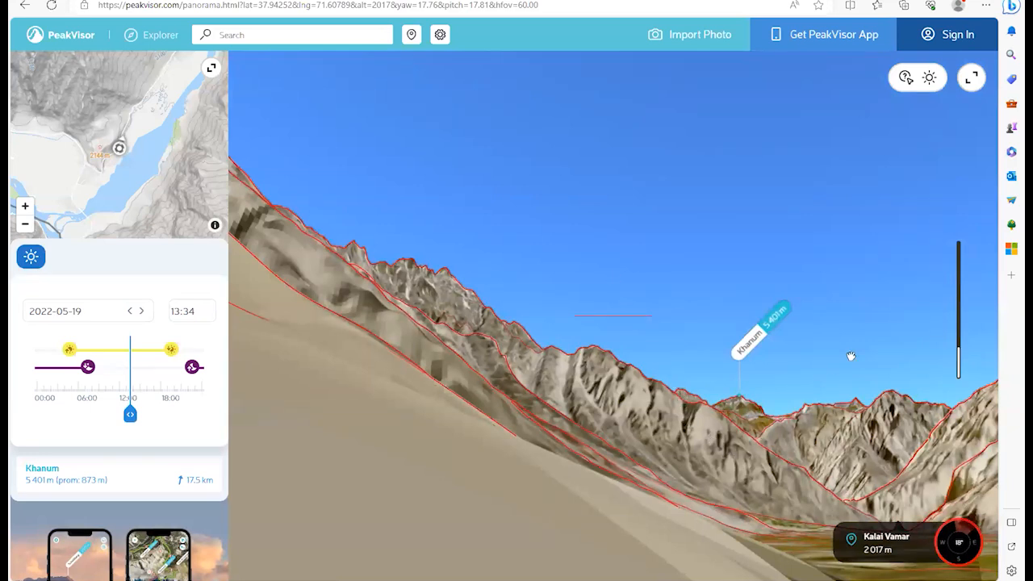
left_click_drag(821, 186, 458, 359)
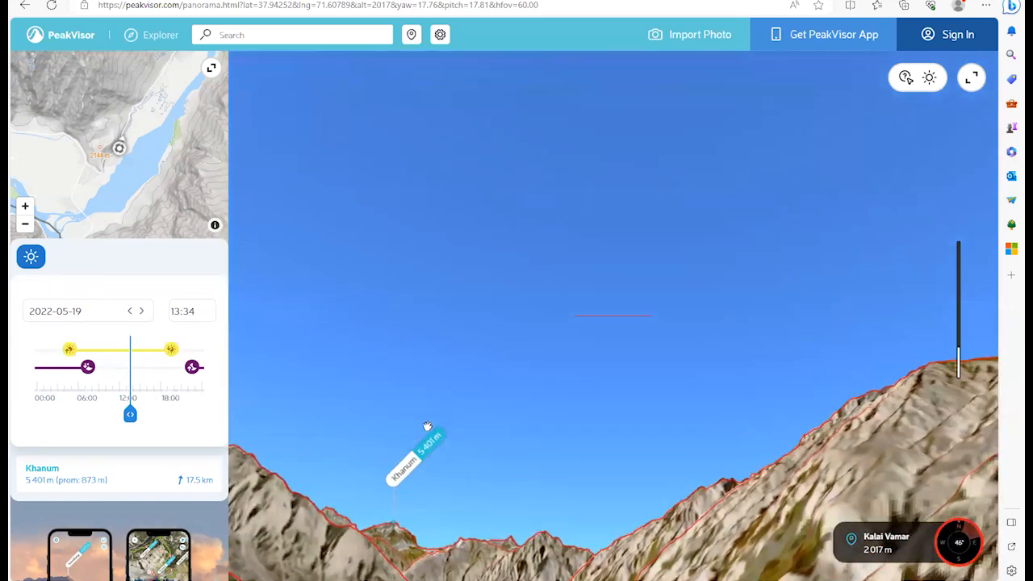
left_click_drag(847, 341, 593, 346)
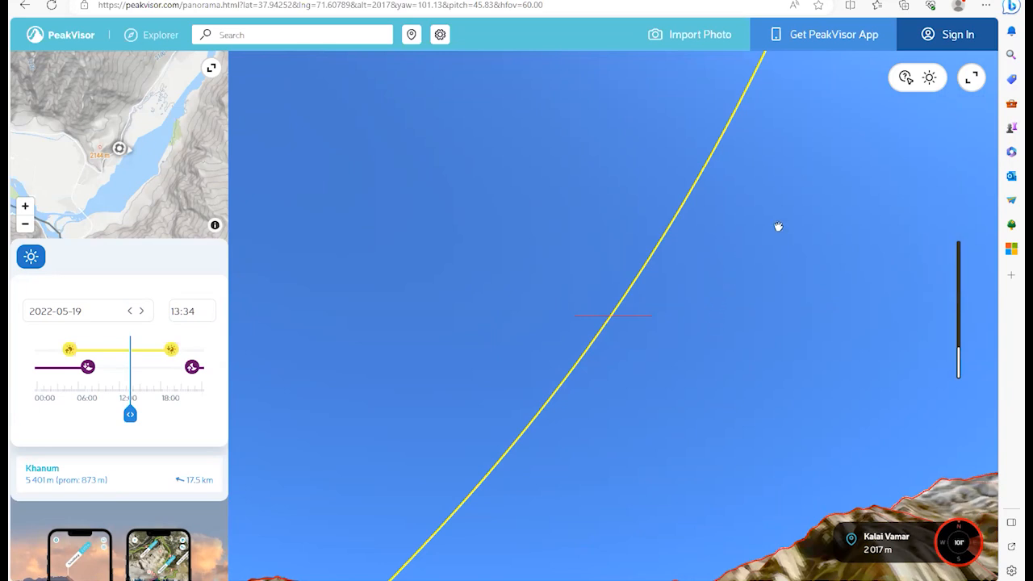
left_click_drag(747, 286, 620, 401)
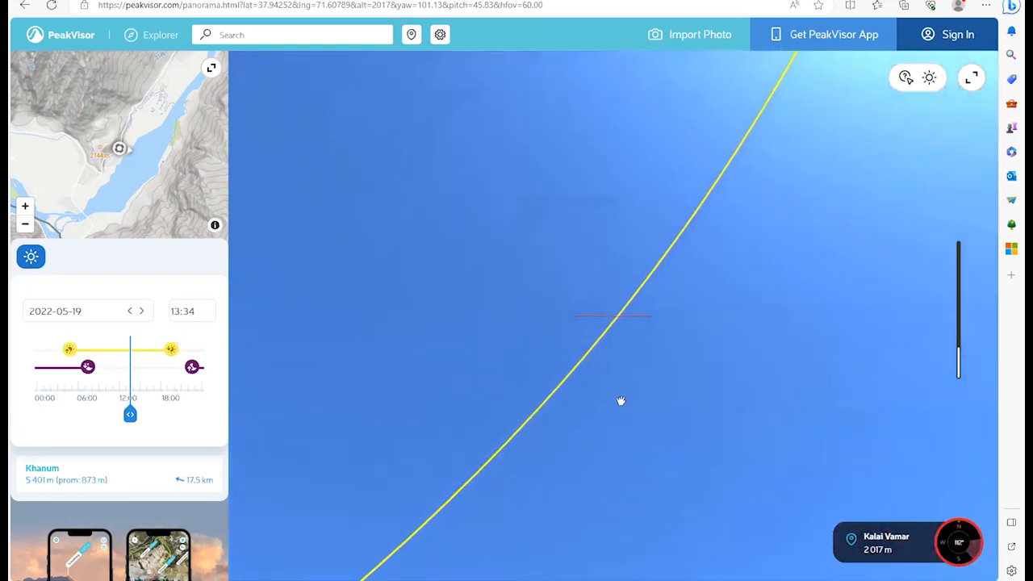
left_click_drag(751, 228, 476, 348)
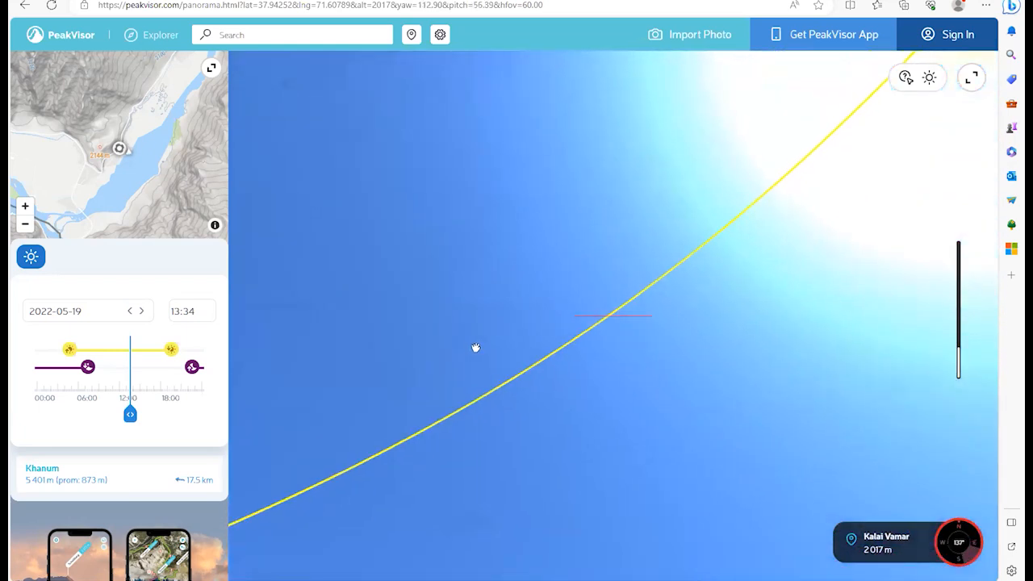
left_click_drag(807, 237, 581, 339)
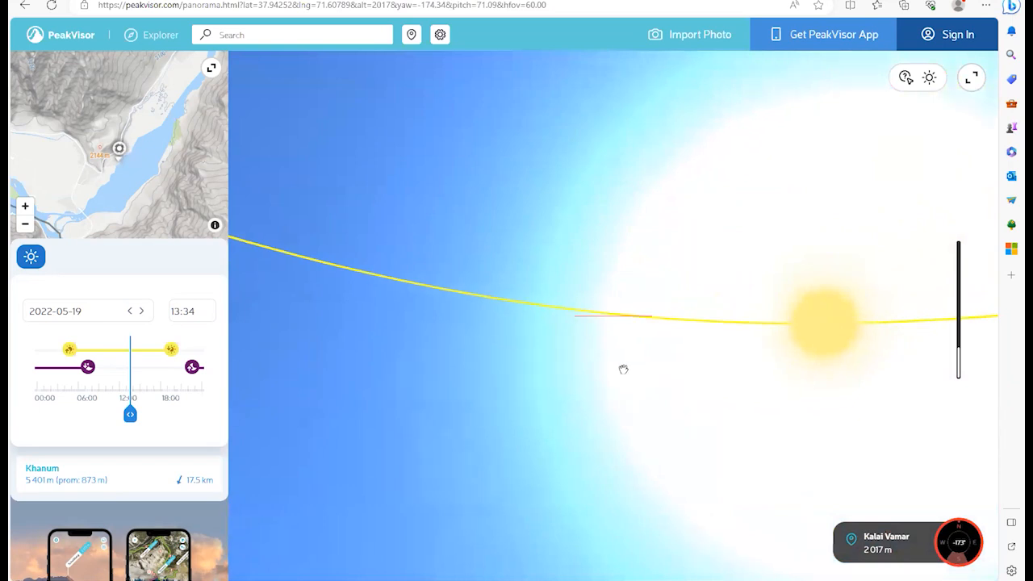
left_click_drag(622, 366, 528, 348)
left_click_drag(703, 404, 528, 358)
left_click_drag(681, 419, 586, 390)
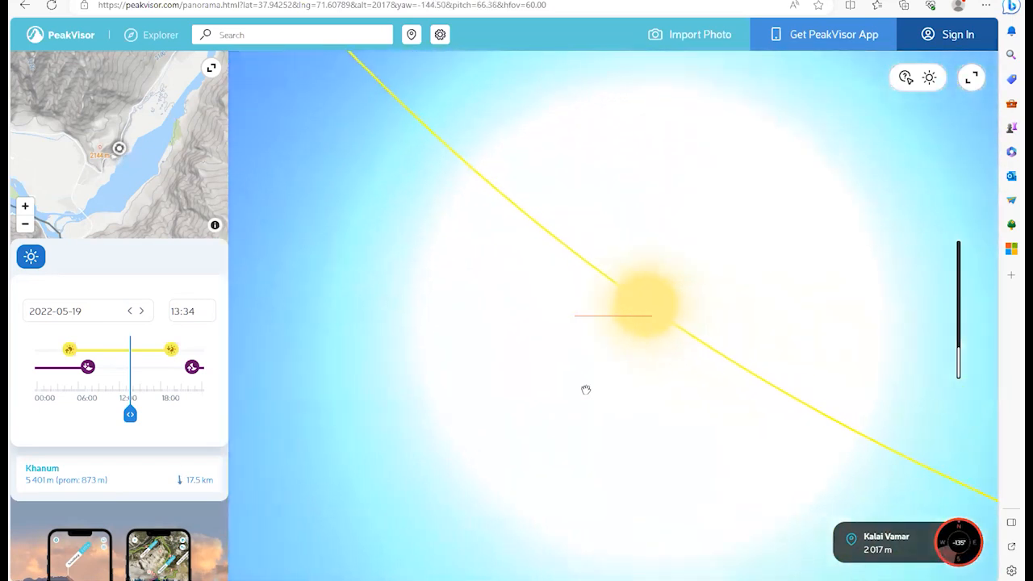
left_click_drag(750, 468, 556, 403)
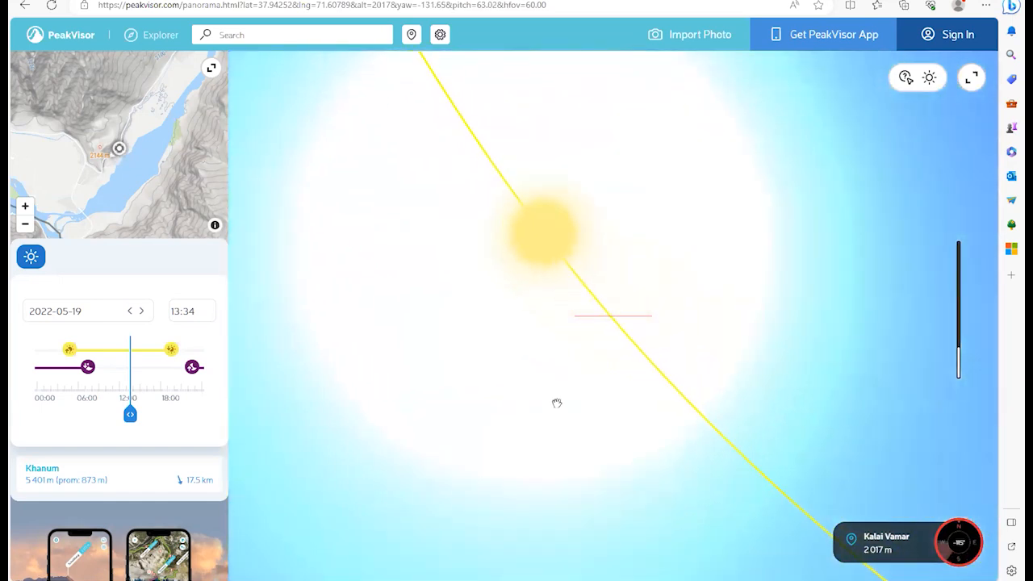
left_click_drag(703, 484, 621, 436)
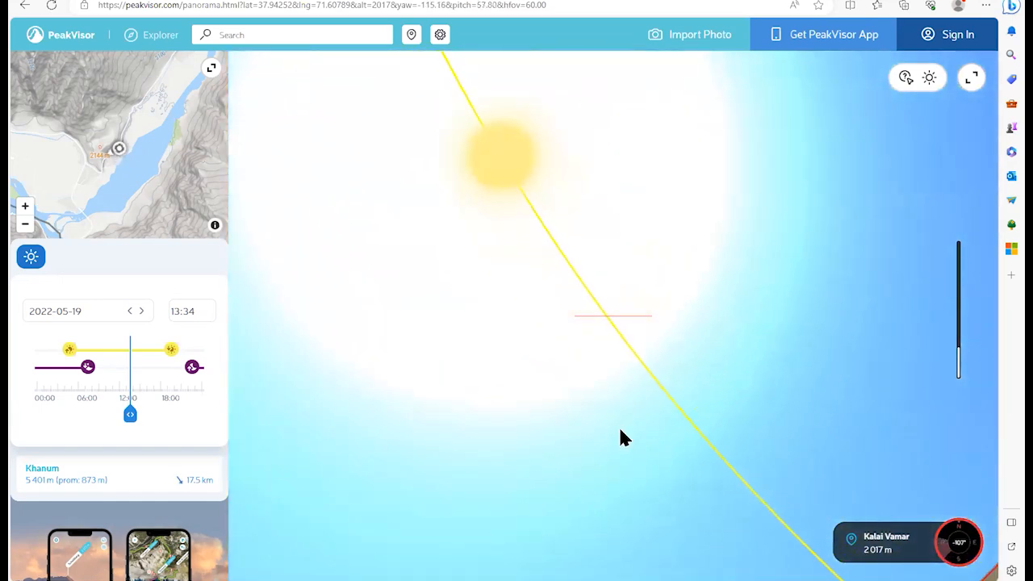
left_click_drag(701, 498, 641, 447)
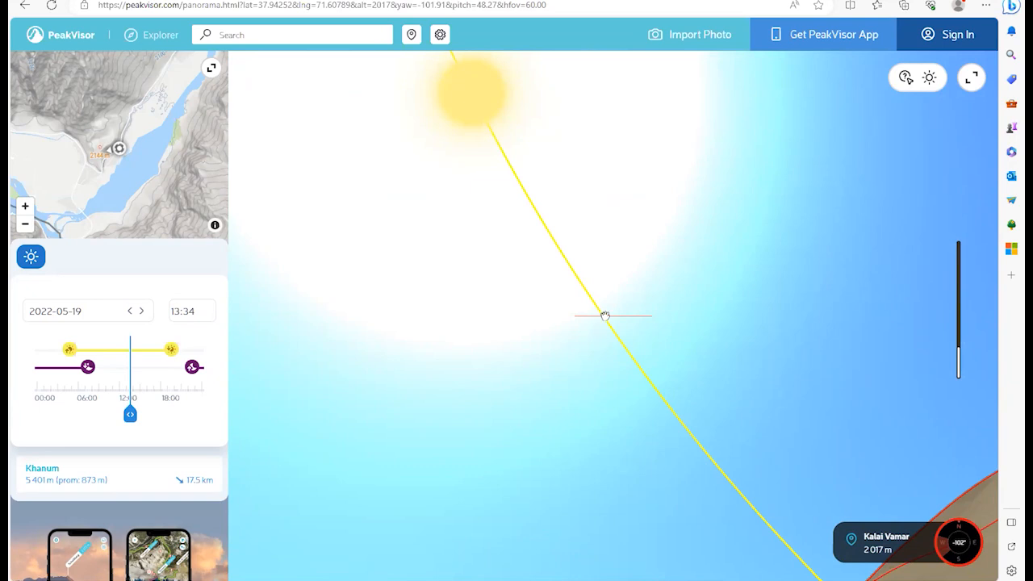
mouse_move(601, 378)
left_mouse_down()
mouse_move(622, 389)
mouse_move(615, 374)
mouse_move(603, 376)
left_mouse_up()
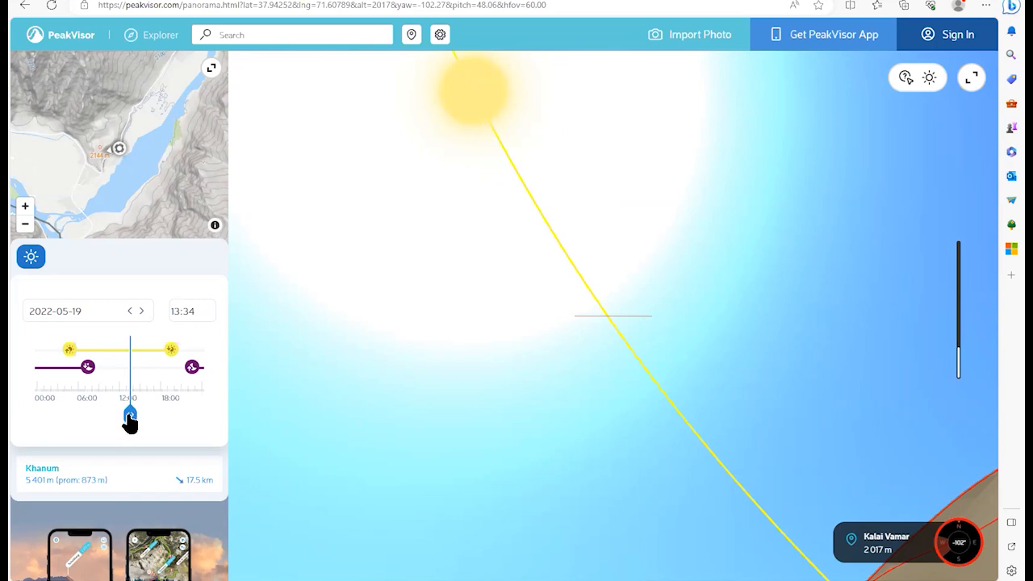
- Set the timeline's time to 15:12 and centre the crosshair on the sun
mouse_move(129, 418)
left_mouse_down()
mouse_move(139, 436)
mouse_move(142, 425)
left_mouse_up()
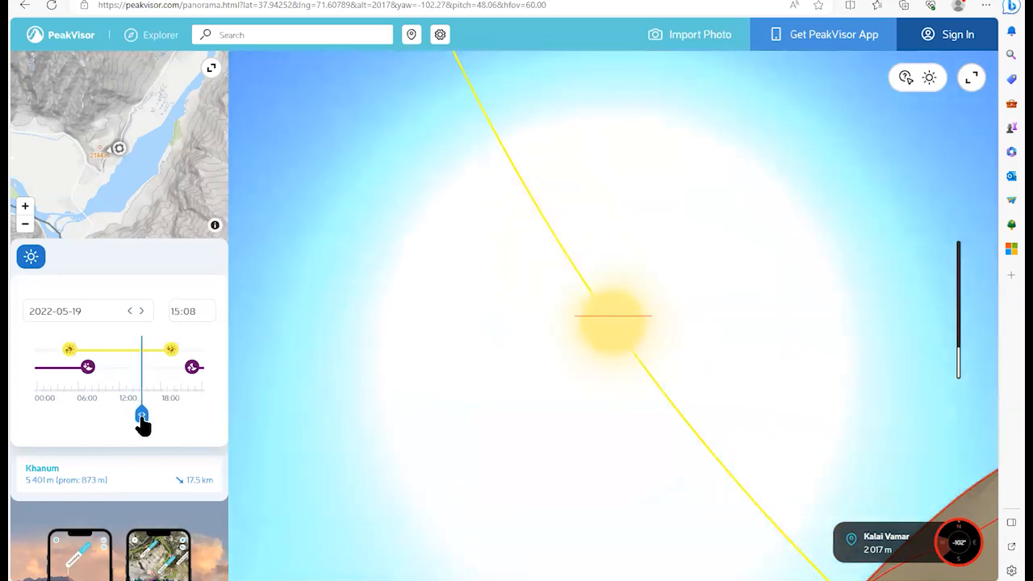
left_click_drag(143, 424, 144, 421)
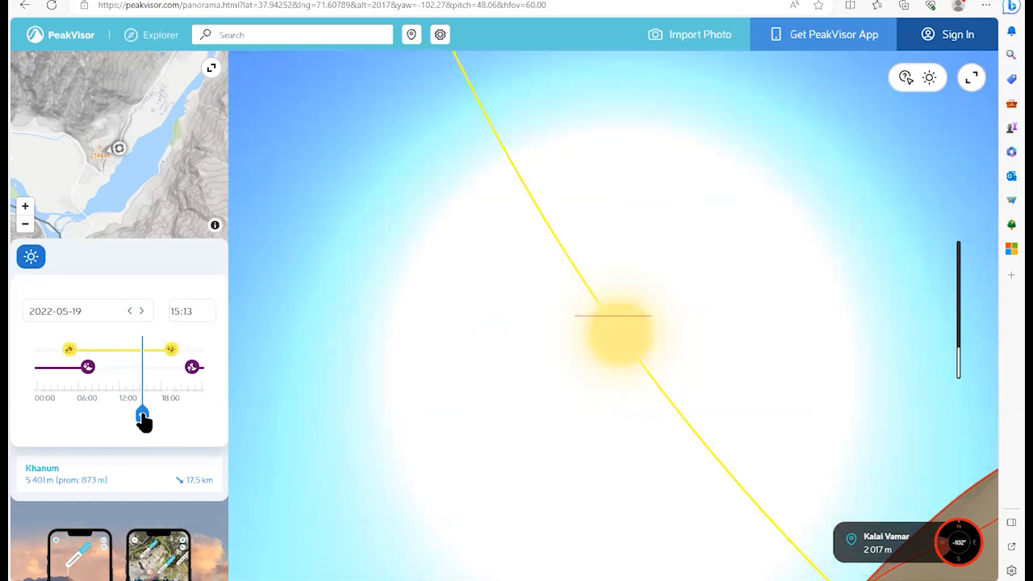
left_click(193, 313)
type("01")
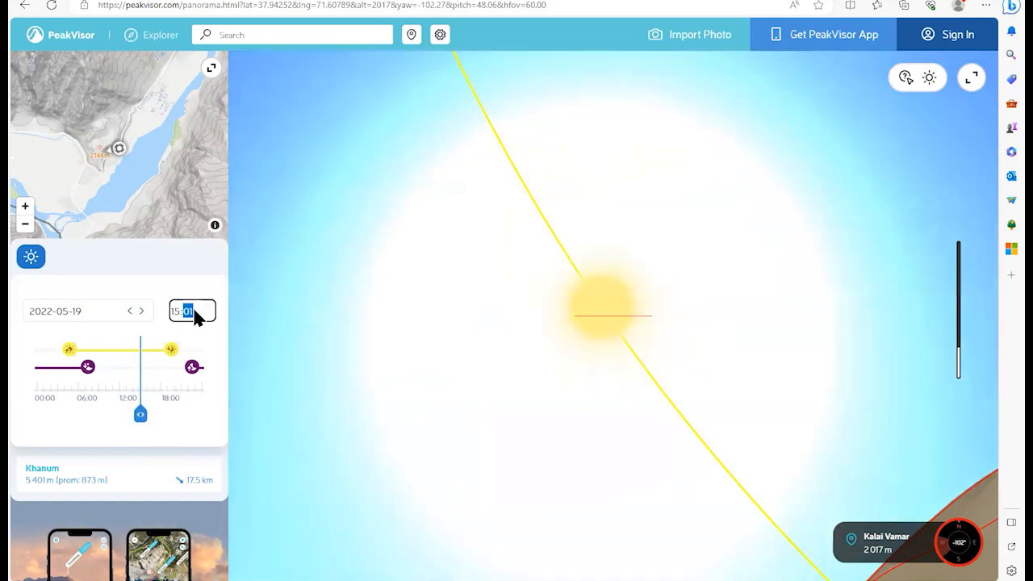
type("10")
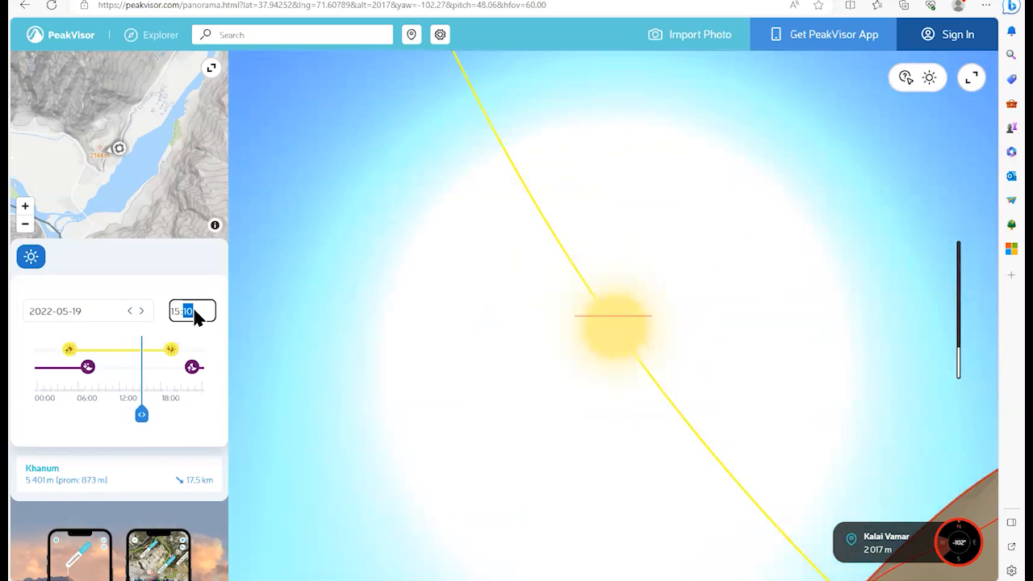
type("13")
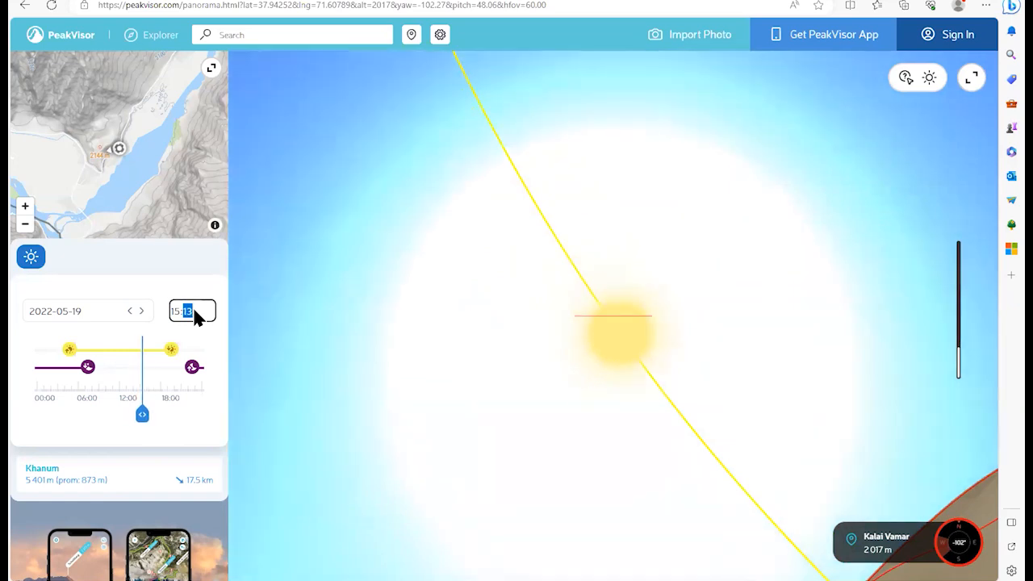
key("Down")
left_click_drag(631, 363, 609, 346)
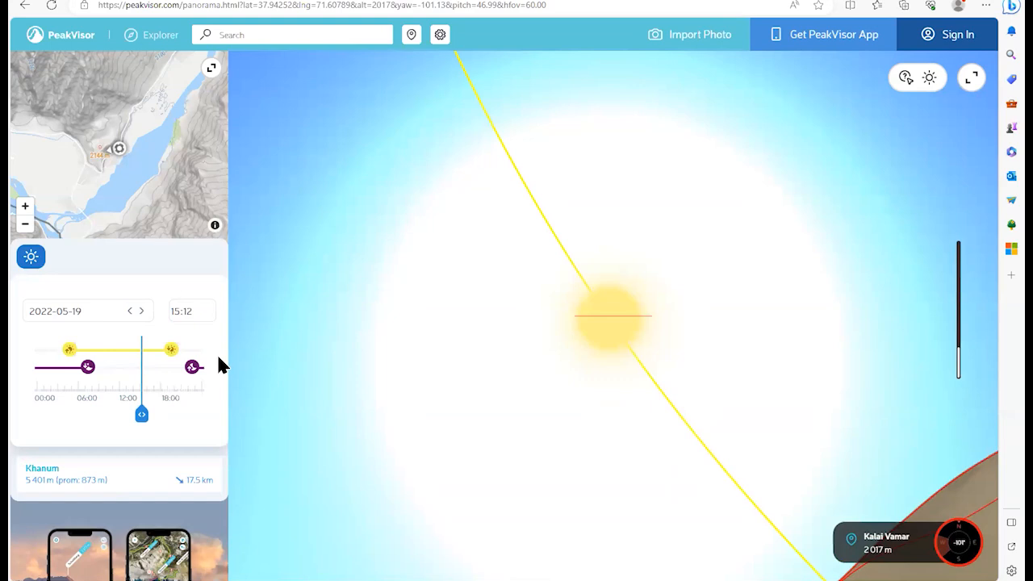
- Check the sun's azimuth, altitude angle and shadow details for the chosen time and close them
left_click(930, 78)
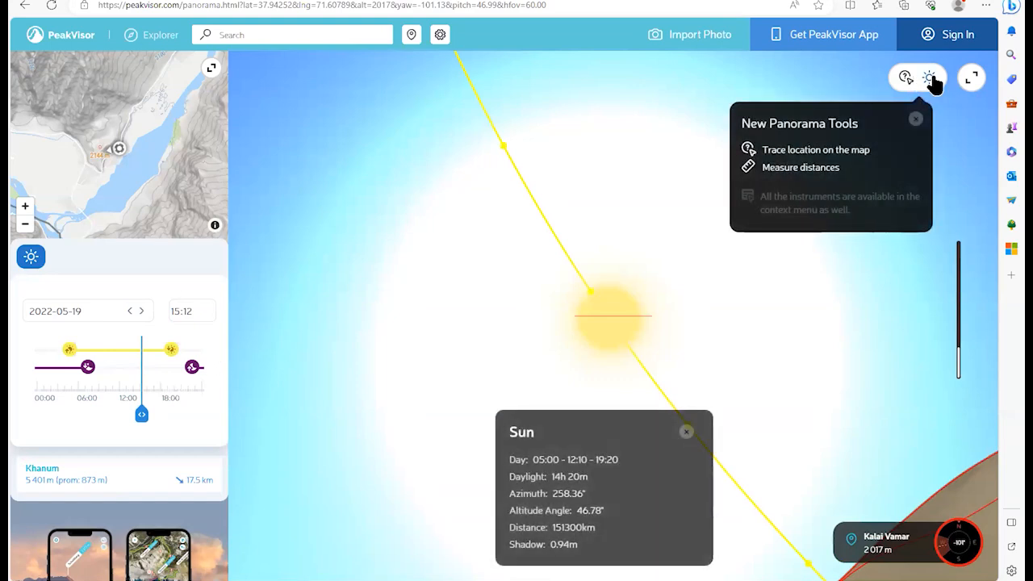
left_click(685, 434)
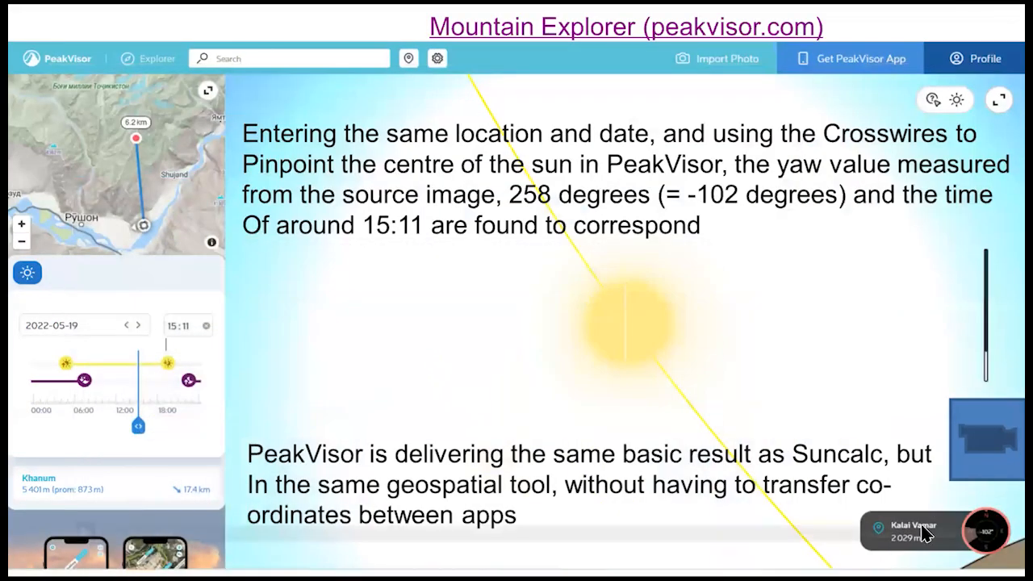
mouse_move(926, 549)
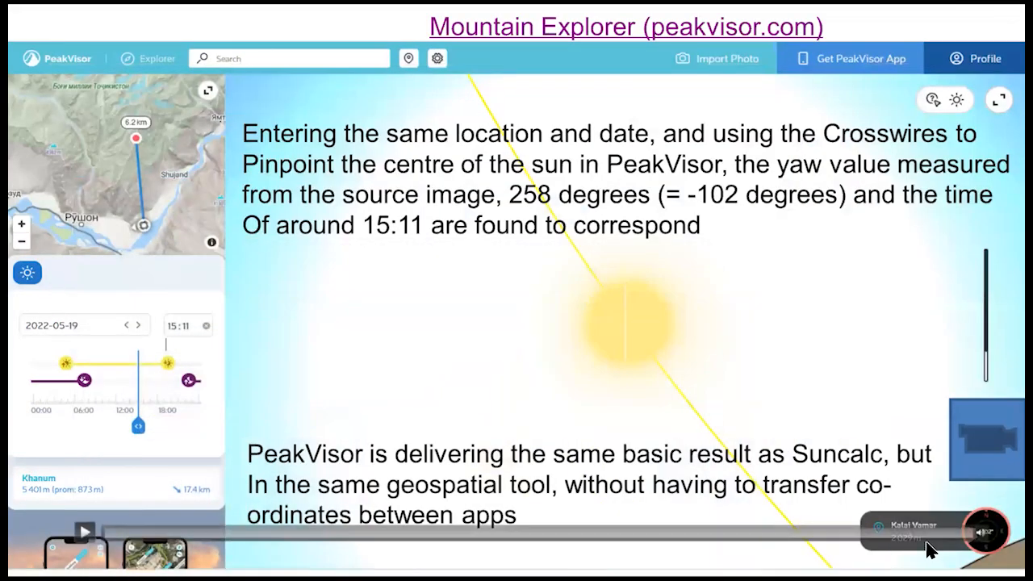
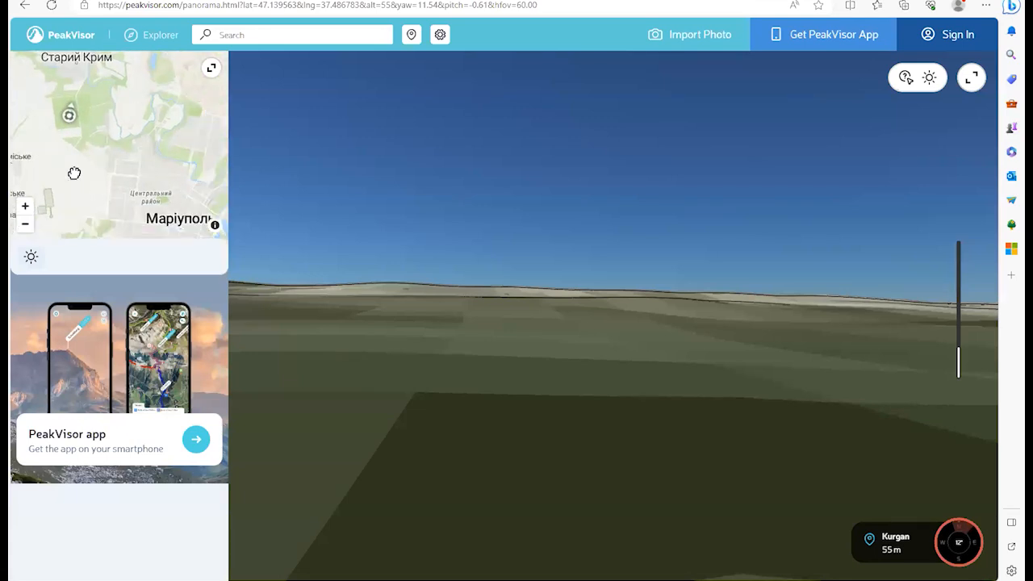
- Examine the surroundings of the Starokrymske cemetery viewpoint on the overview map and in the panorama, turning towards Mariupol at about 116 degrees
left_click(25, 225)
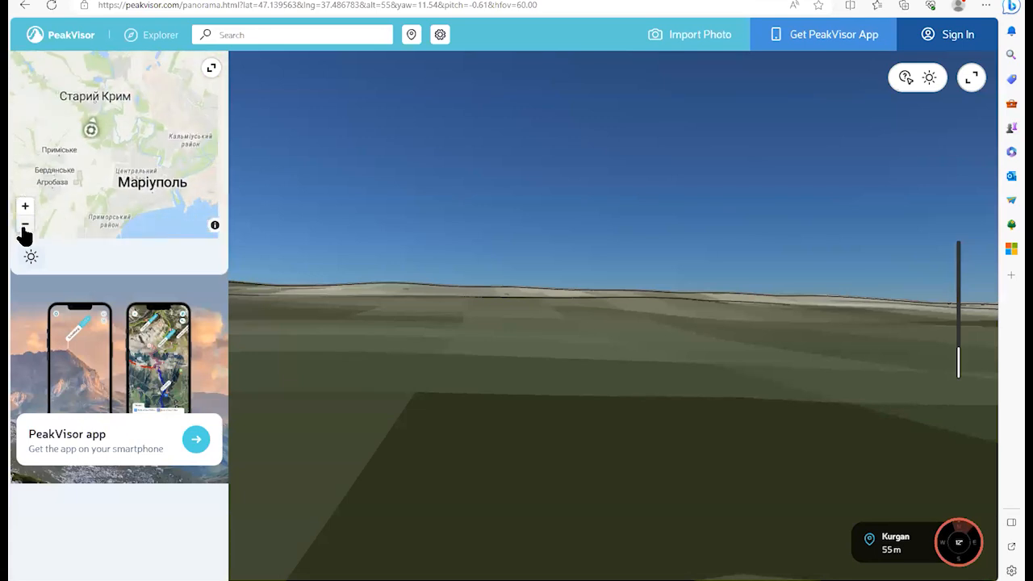
left_click_drag(115, 201, 63, 168)
left_click_drag(742, 334, 494, 303)
left_click_drag(799, 343, 574, 343)
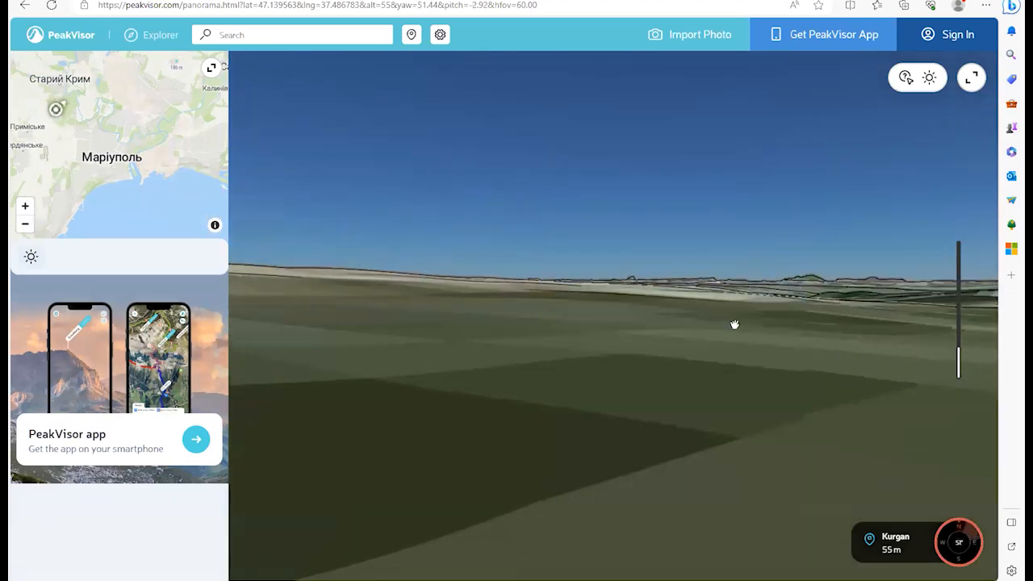
left_click_drag(734, 325, 524, 313)
left_click_drag(651, 325, 341, 266)
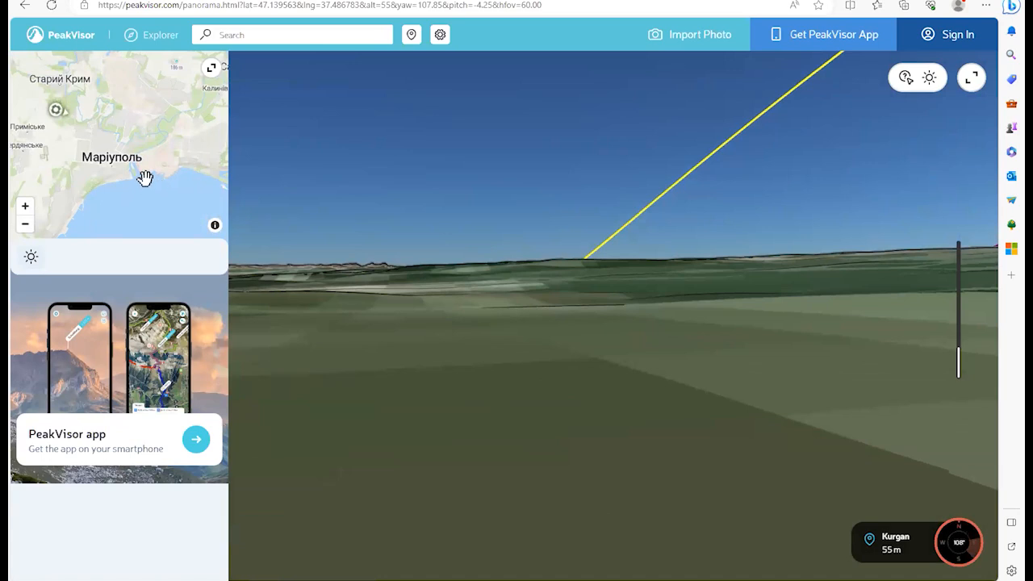
left_click_drag(613, 304, 562, 298)
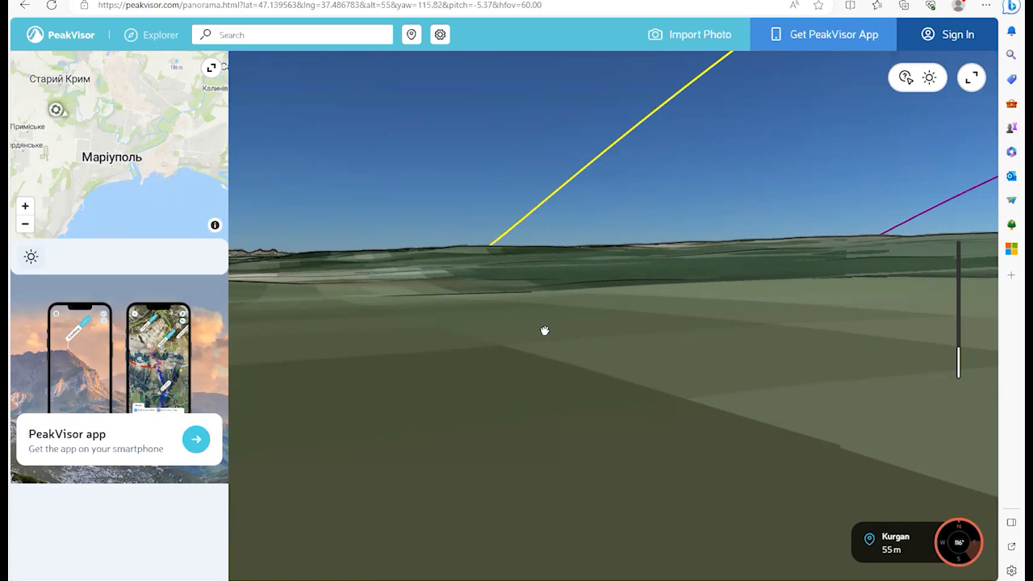
left_click_drag(544, 330, 539, 325)
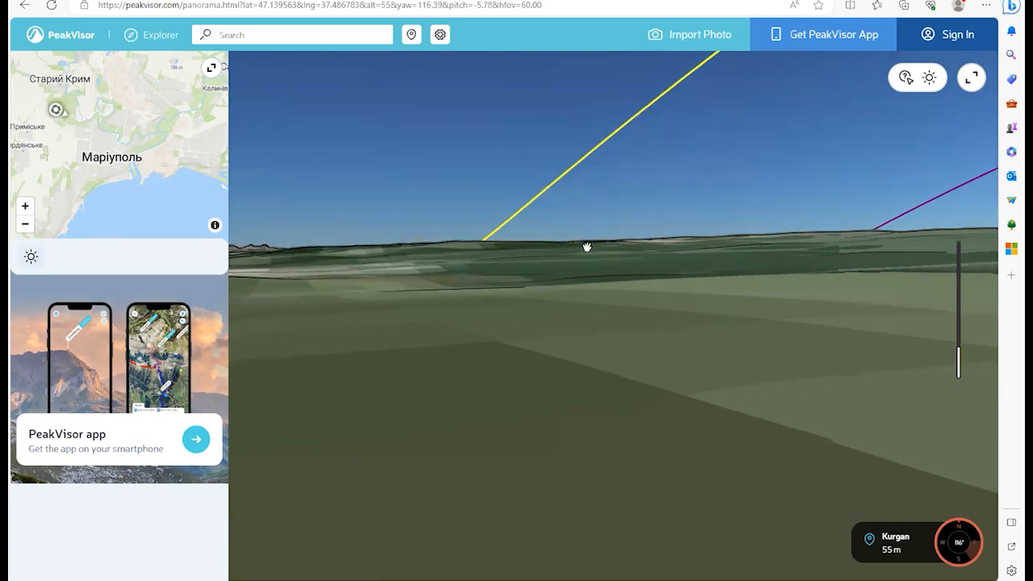
- Trace points along the panorama's horizon towards Mariupol to measure their distance from the viewpoint
left_click(458, 246)
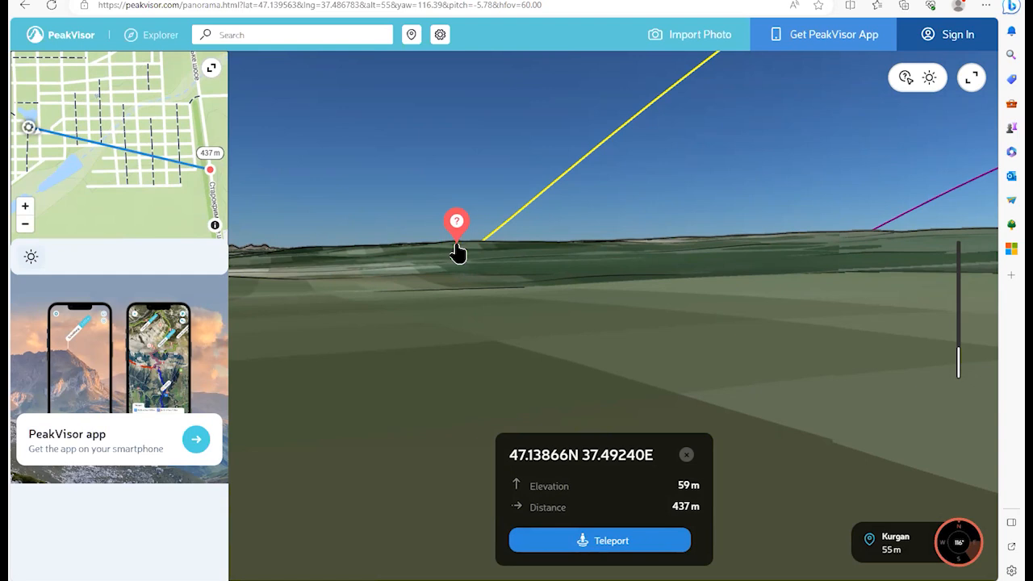
left_click(687, 458)
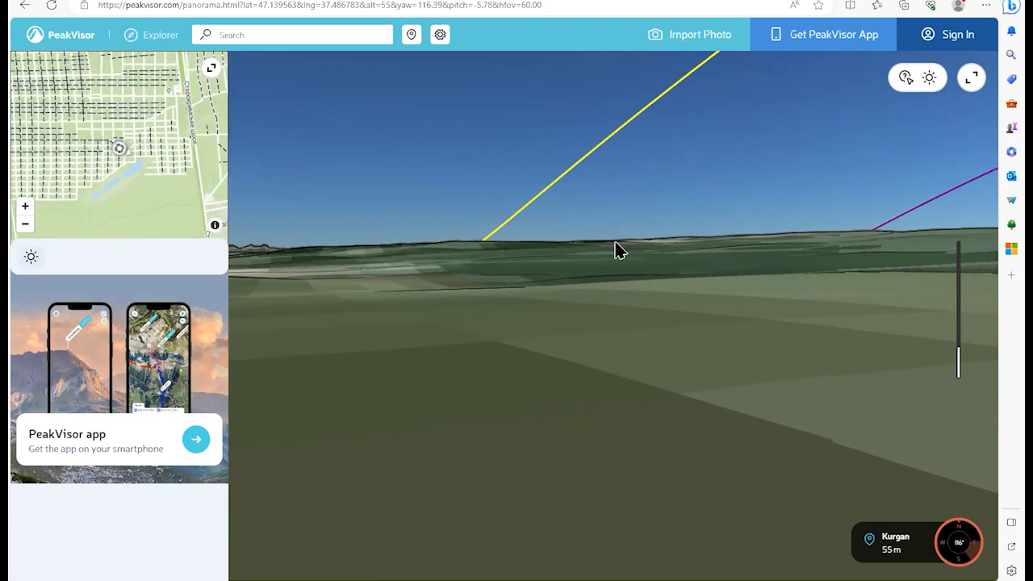
left_click(616, 250)
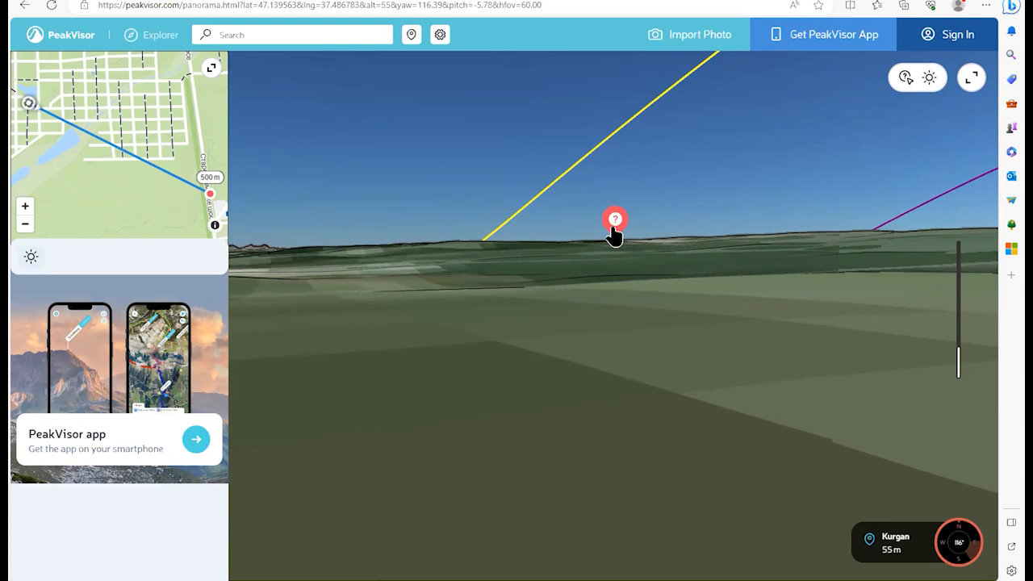
left_click(733, 234)
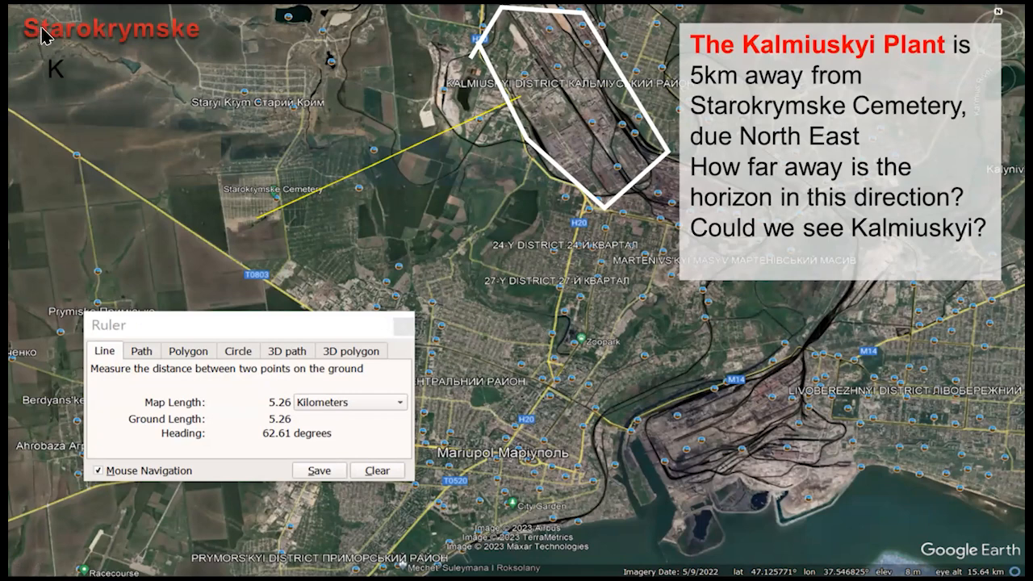
- Follow the slide's Starokrymske link to PeakVisor and examine the Kalmiuskyi plant close up on the enlarged map
left_click(81, 39)
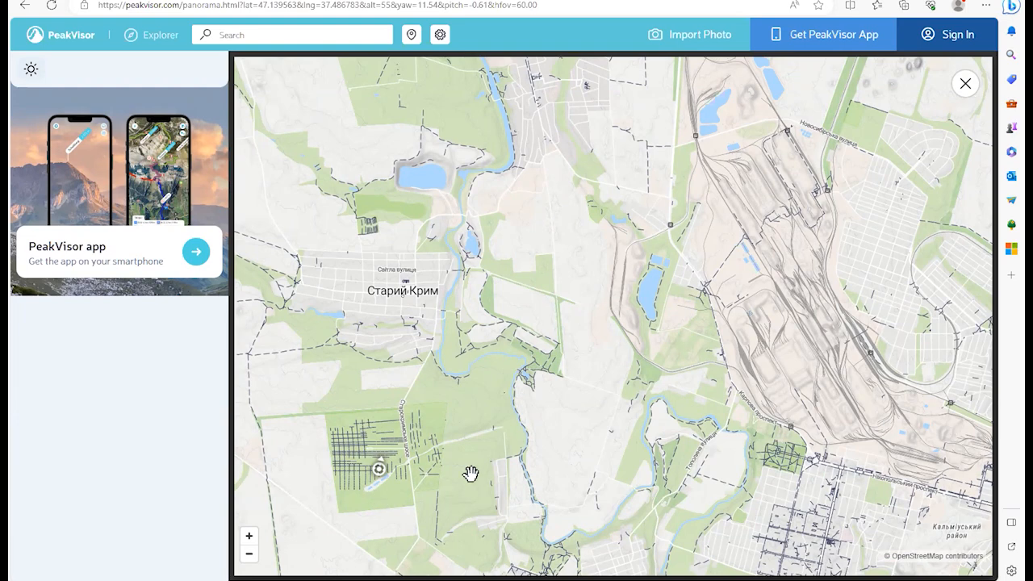
left_click_drag(707, 295, 618, 342)
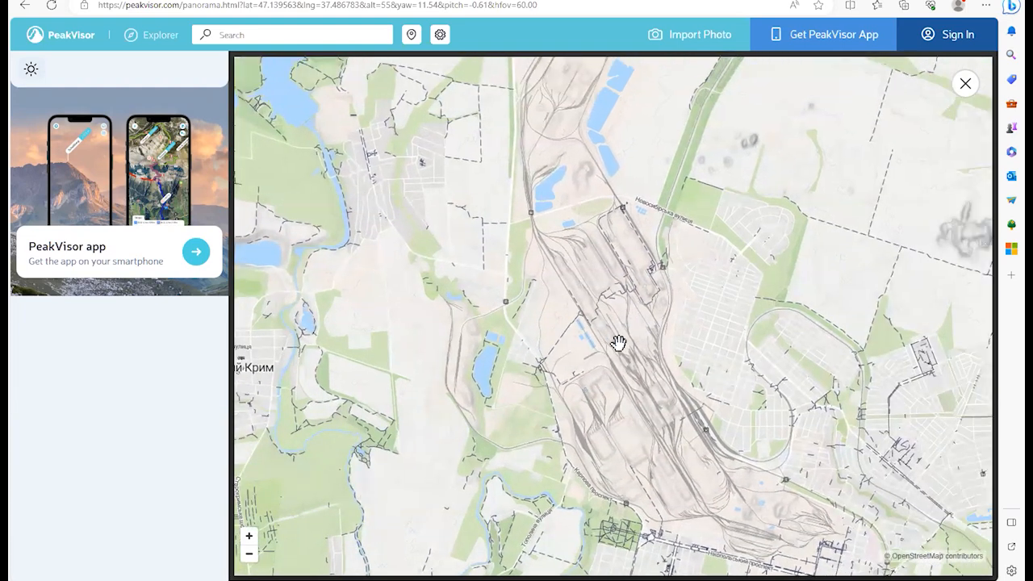
scroll(617, 342, "up", 2)
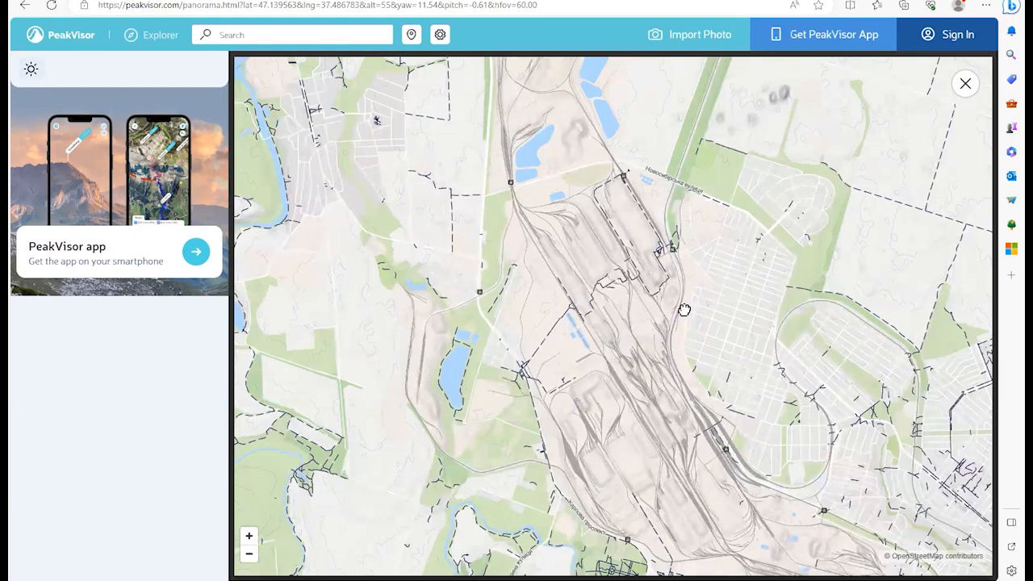
scroll(669, 321, "up", 2)
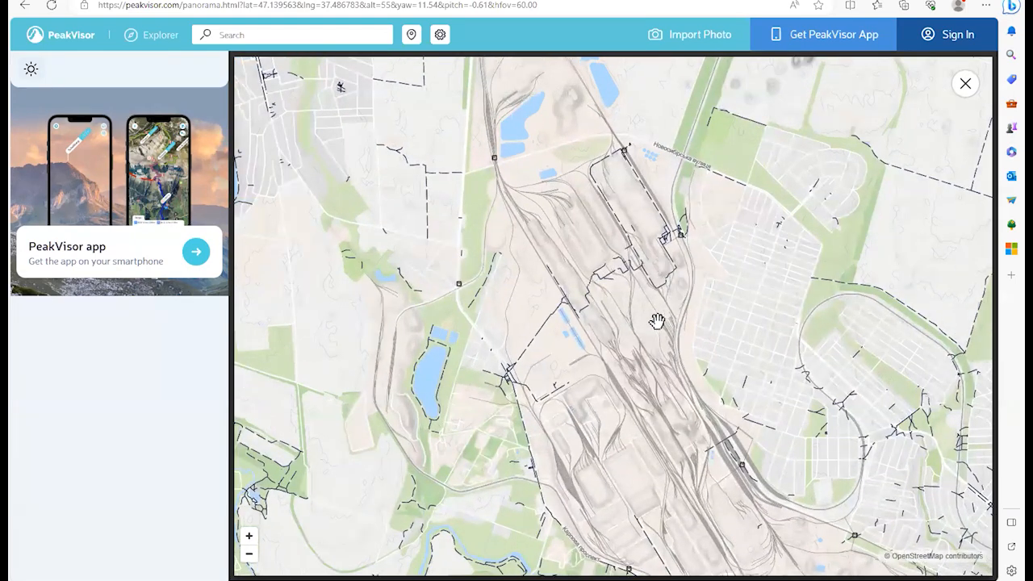
scroll(694, 291, "up", 5)
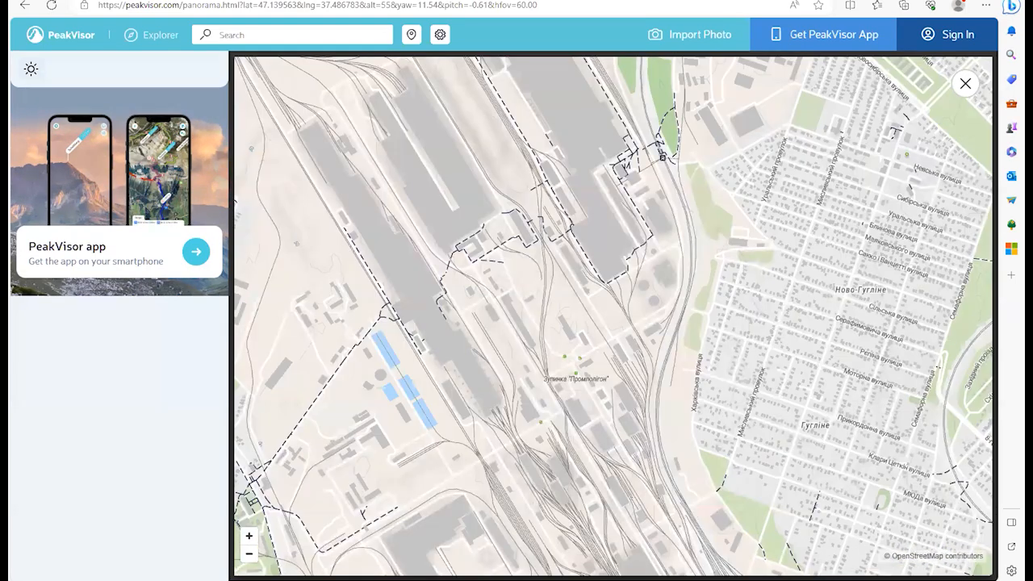
- Examine the Kalmiuskyi plant on the enlarged map, switch to Google Earth and inspect the plant's two round towers close up
scroll(597, 339, "up", 4)
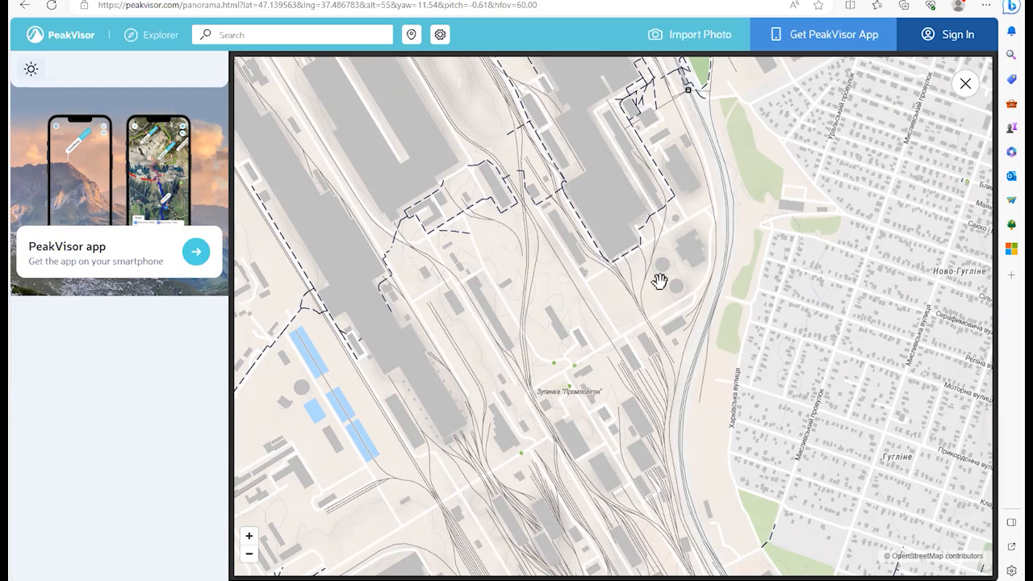
scroll(659, 280, "down", 2)
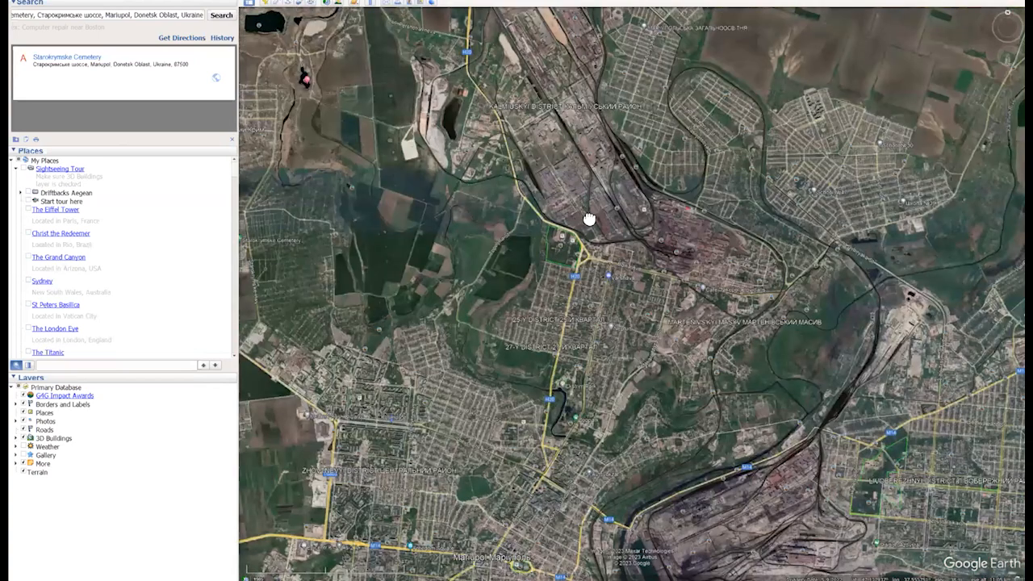
scroll(617, 226, "down", 3)
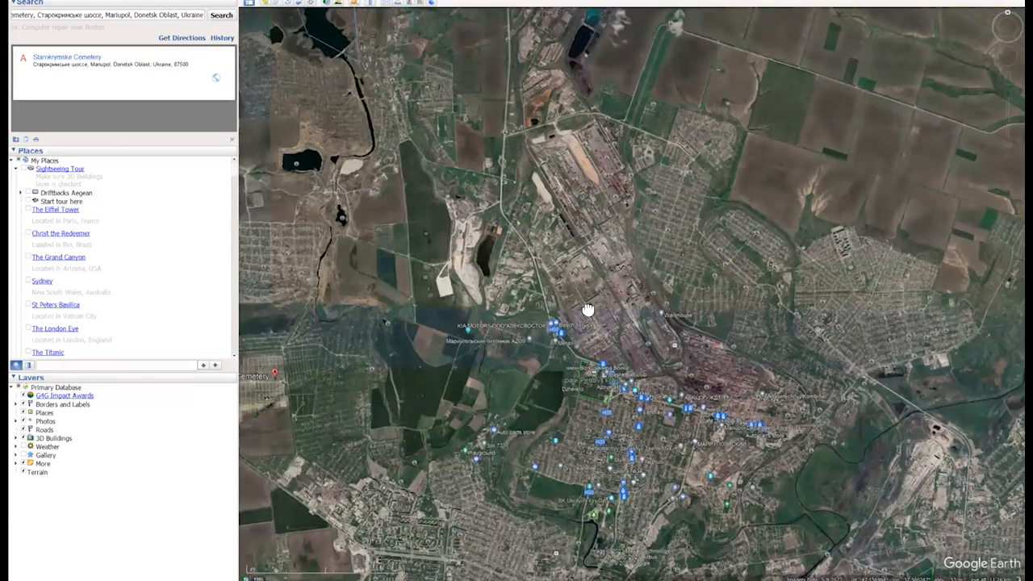
scroll(574, 312, "up", 5)
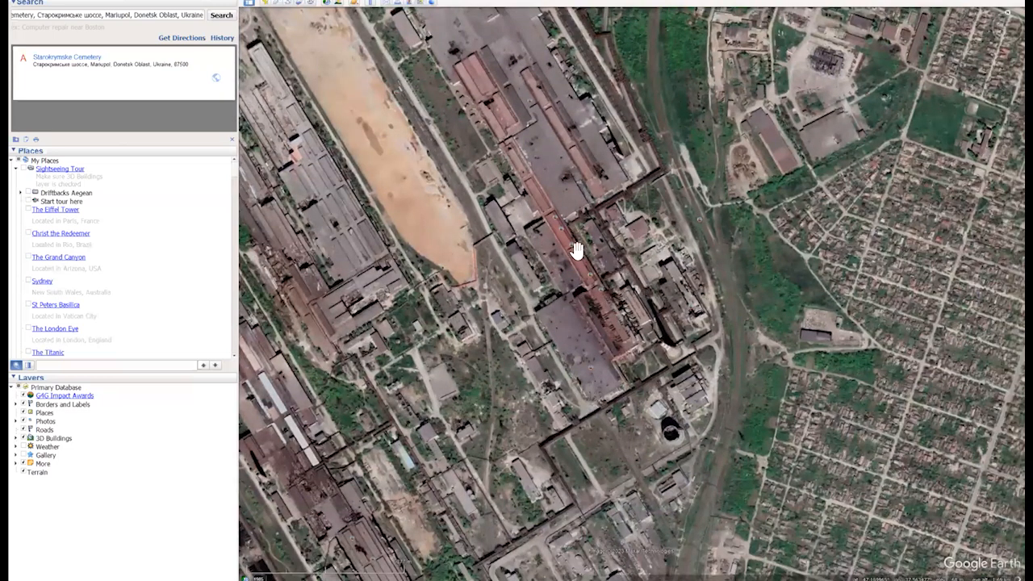
scroll(597, 250, "up", 4)
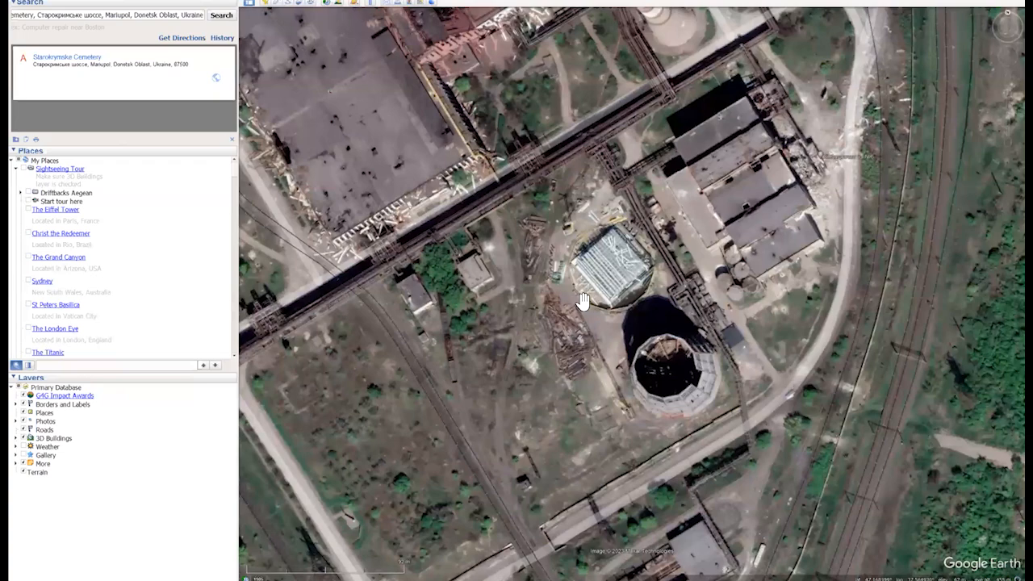
scroll(583, 300, "up", 2)
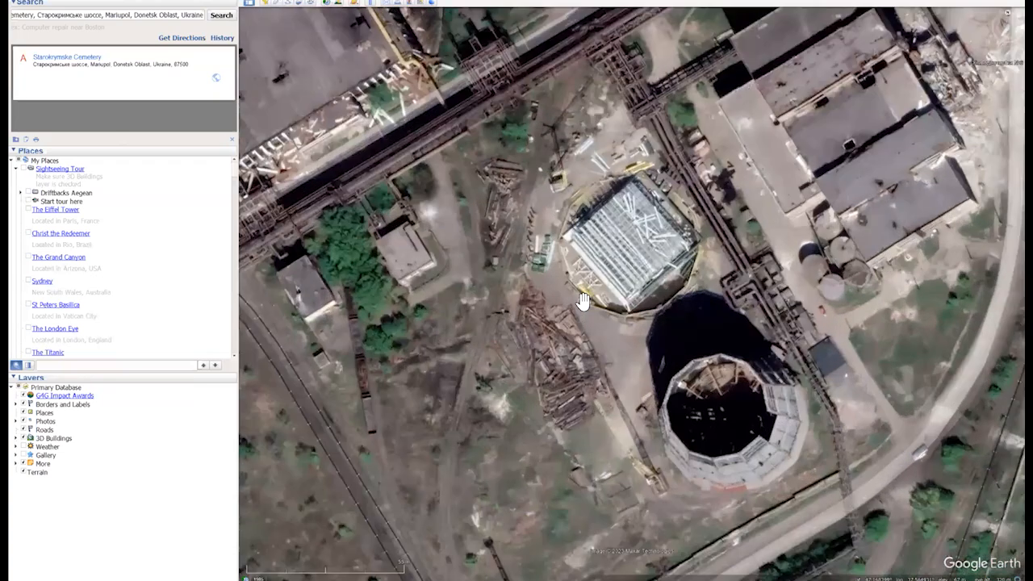
scroll(582, 300, "down", 2)
scroll(599, 311, "down", 3)
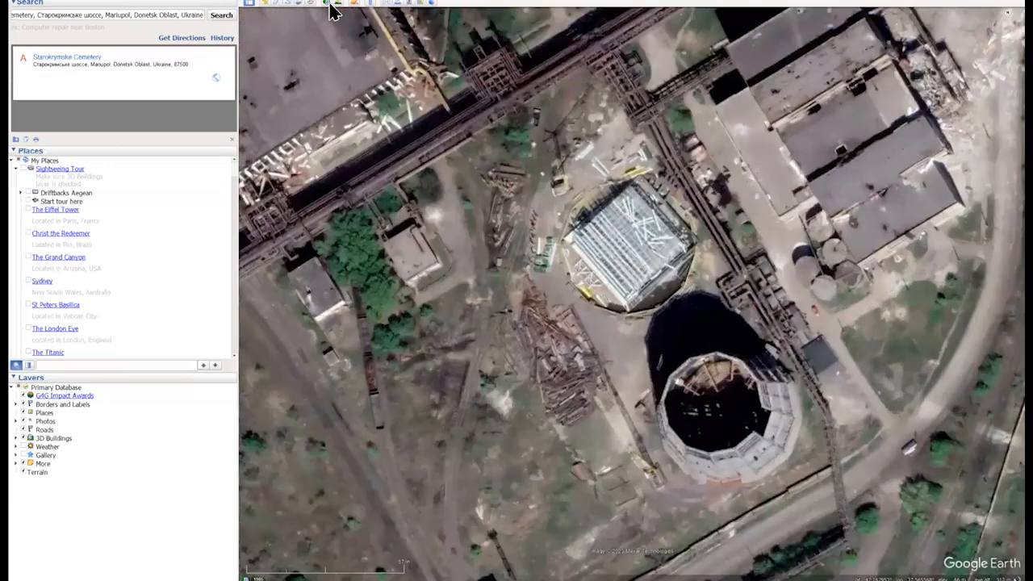
- Show historical imagery in Google Earth and view the round towers in the context of the whole plant
left_click(327, 4)
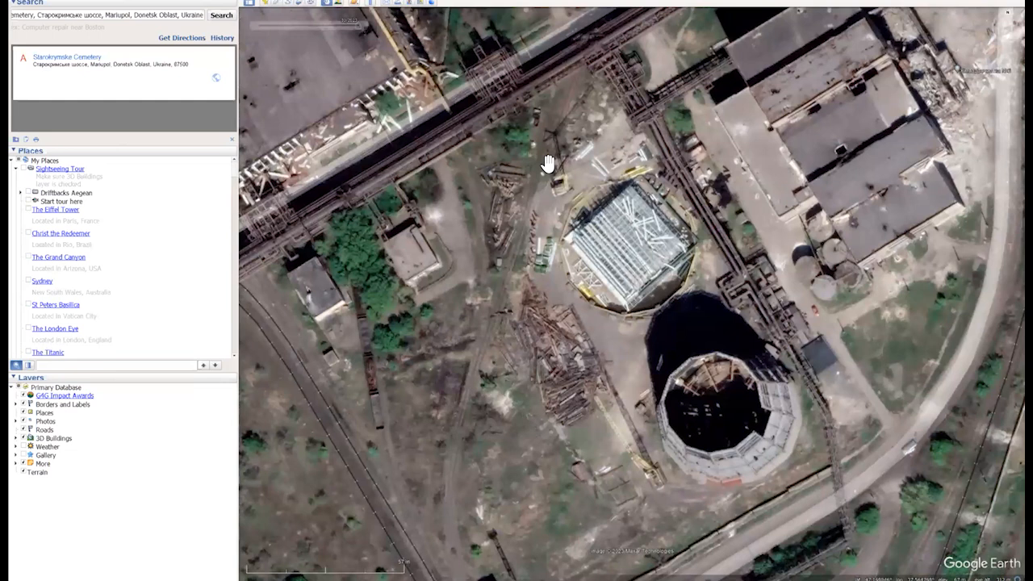
scroll(533, 169, "down", 2)
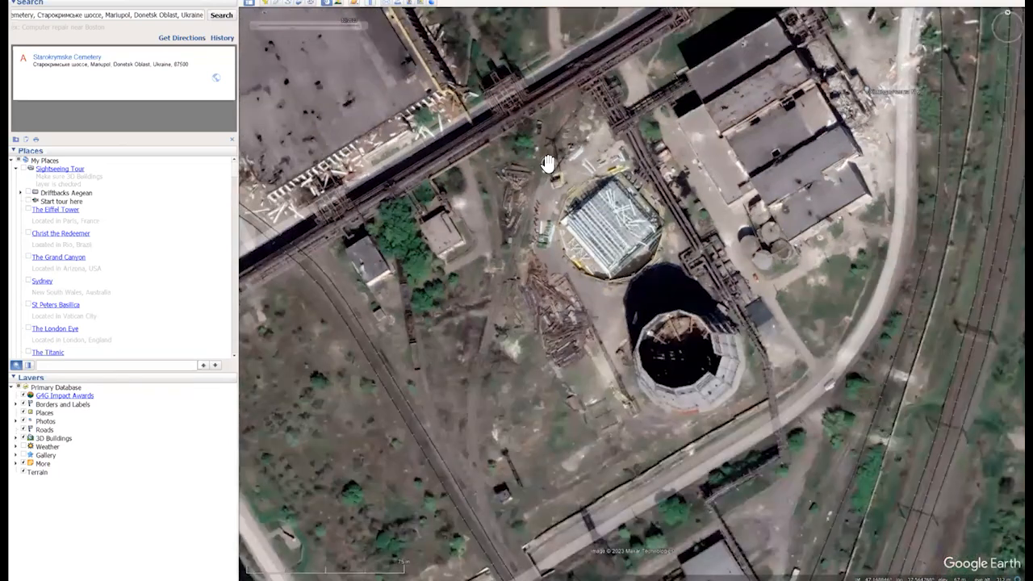
scroll(518, 192, "down", 3)
scroll(516, 193, "down", 2)
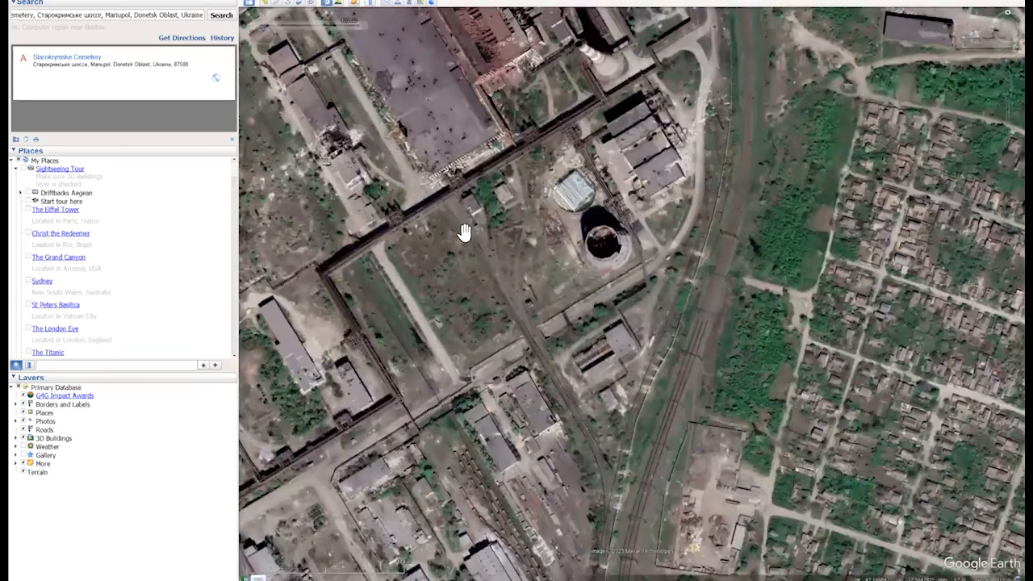
scroll(666, 226, "down", 3)
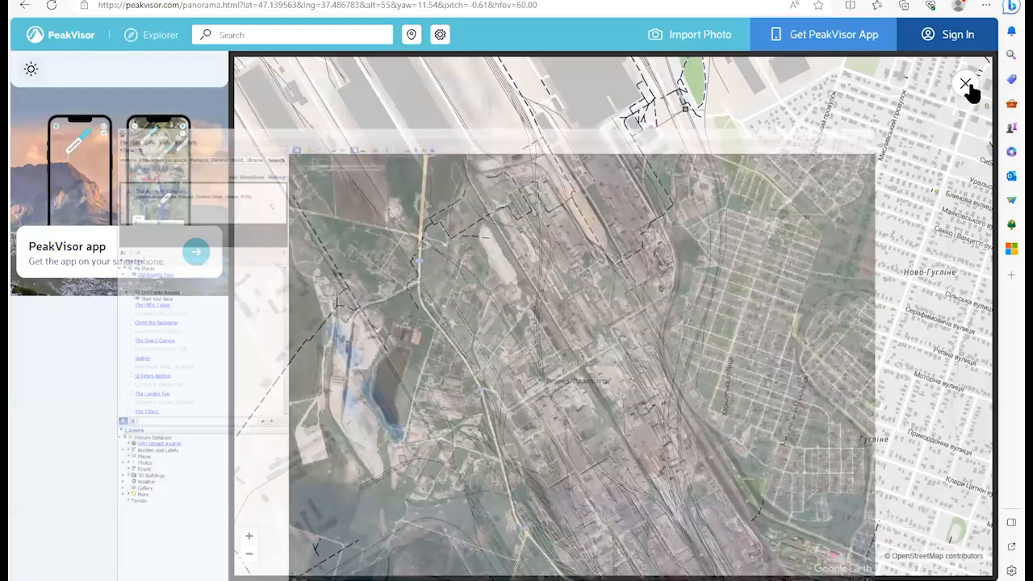
- Return to PeakVisor, close the enlarged map, bring Mariupol up close on the overview map and turn the panorama to about 62 degrees
left_click(966, 85)
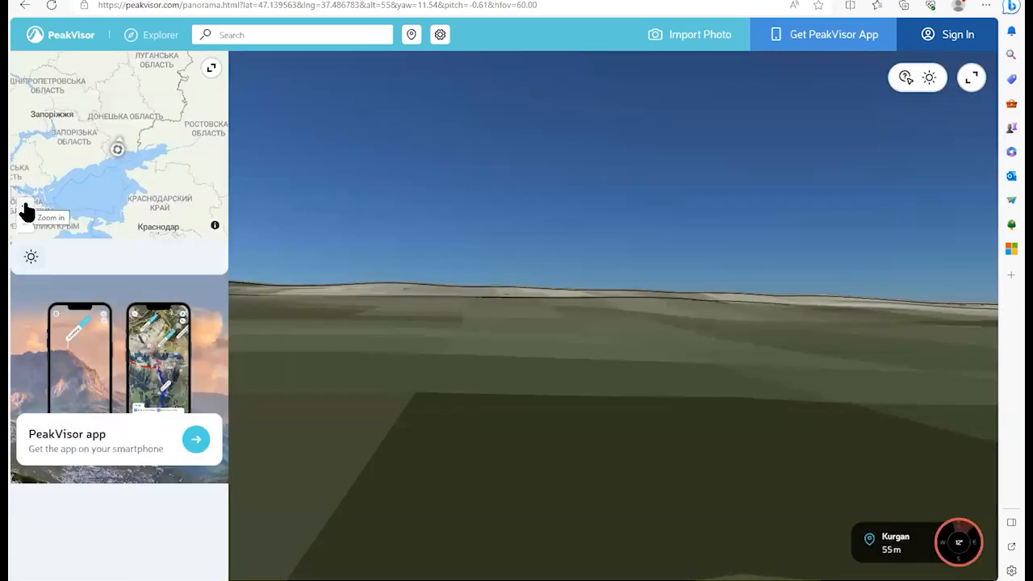
left_click(22, 209)
left_click(24, 210)
left_click(26, 211)
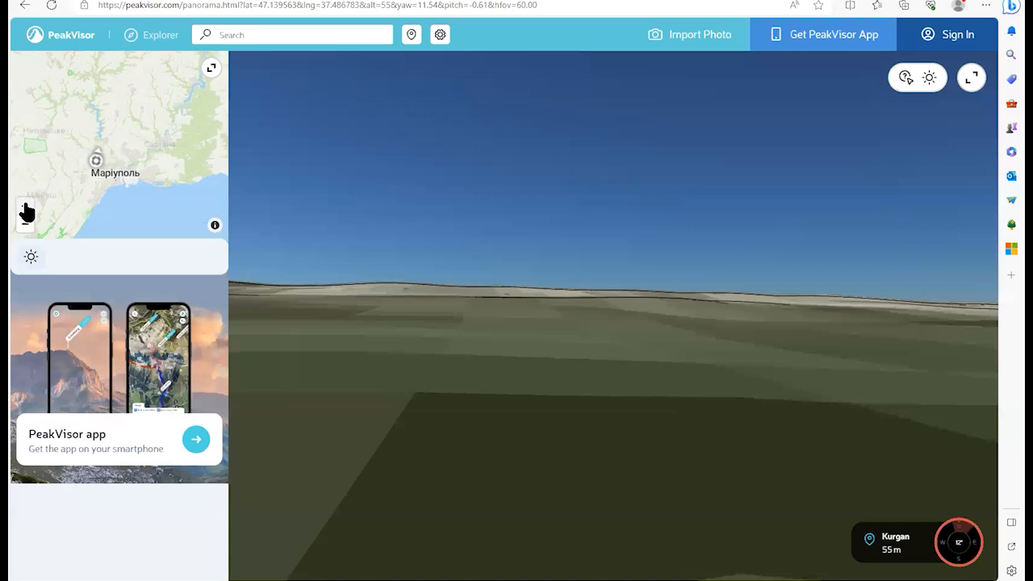
left_click(24, 210)
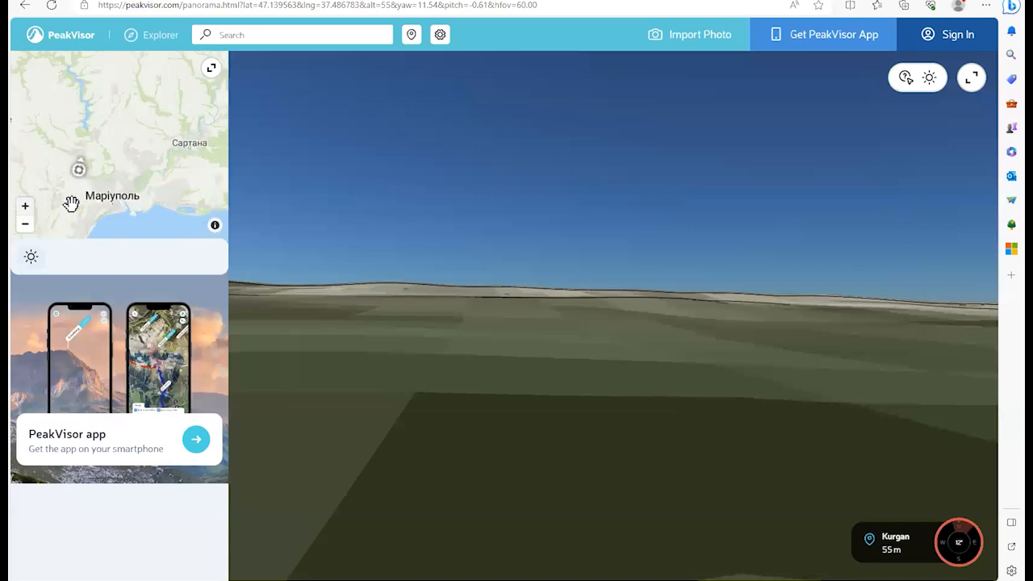
left_click(22, 210)
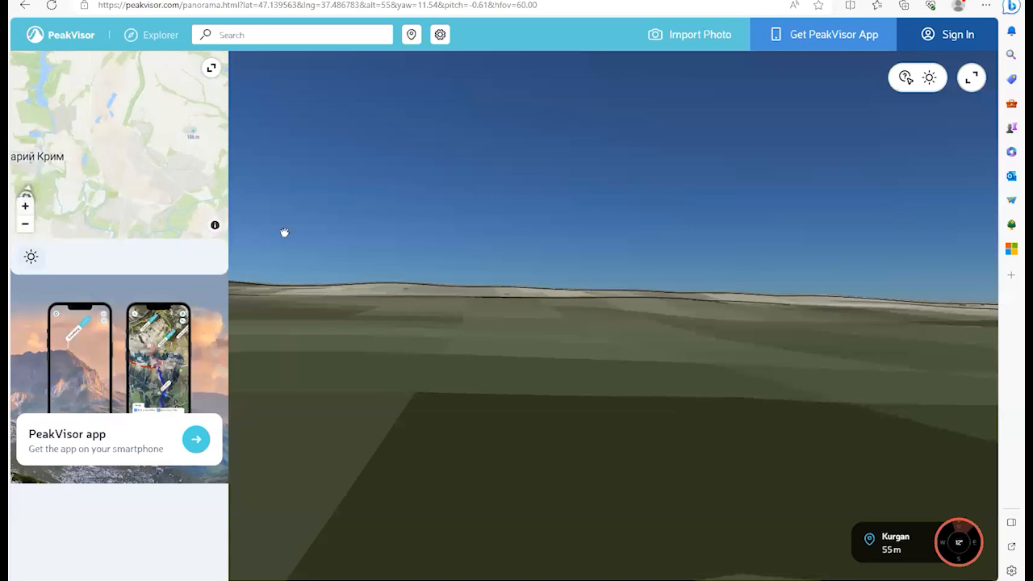
left_click_drag(872, 448, 597, 436)
left_click_drag(803, 368, 632, 363)
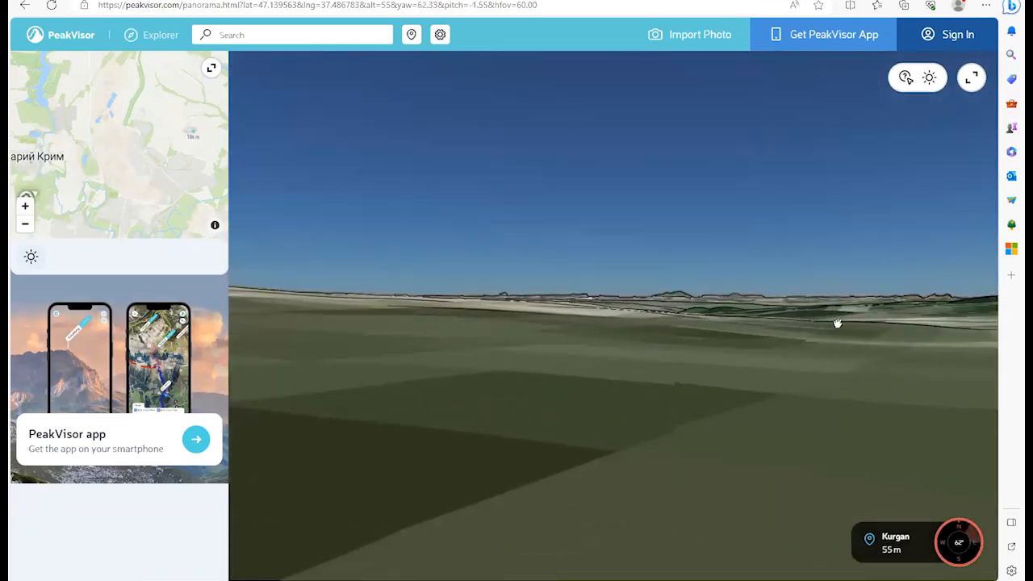
left_click_drag(804, 326, 858, 330)
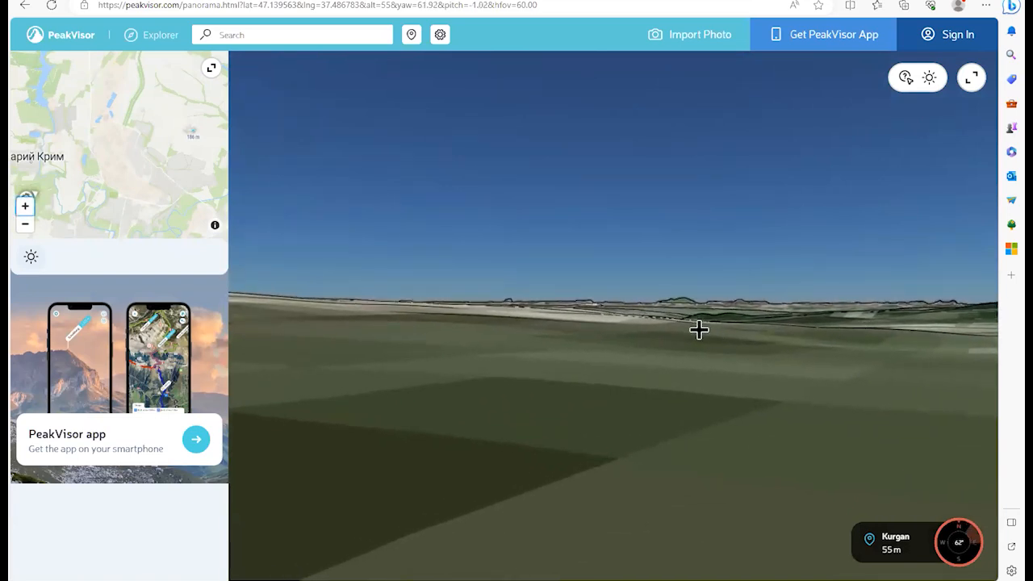
- Trace four points along the panorama's horizon towards the plant to measure their distance from the cemetery viewpoint
left_click(769, 305)
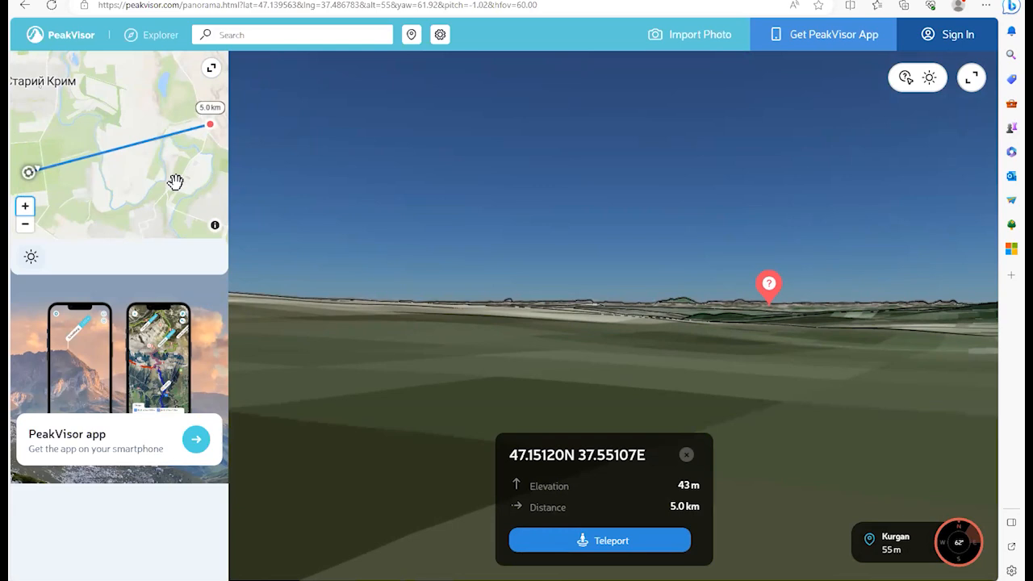
left_click(633, 311)
mouse_move(132, 194)
left_mouse_down()
mouse_move(37, 247)
mouse_move(136, 189)
left_mouse_up()
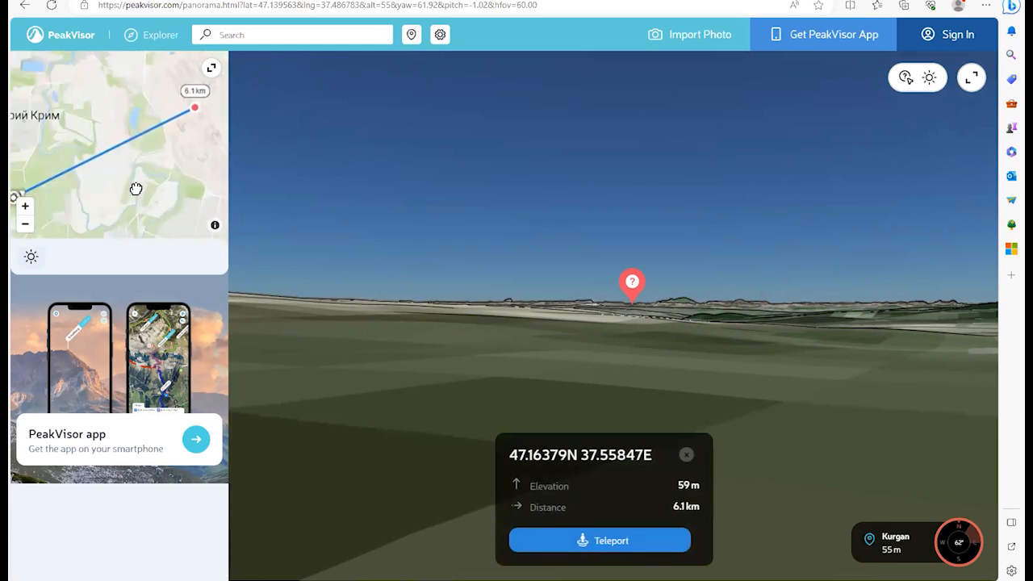
left_click(557, 303)
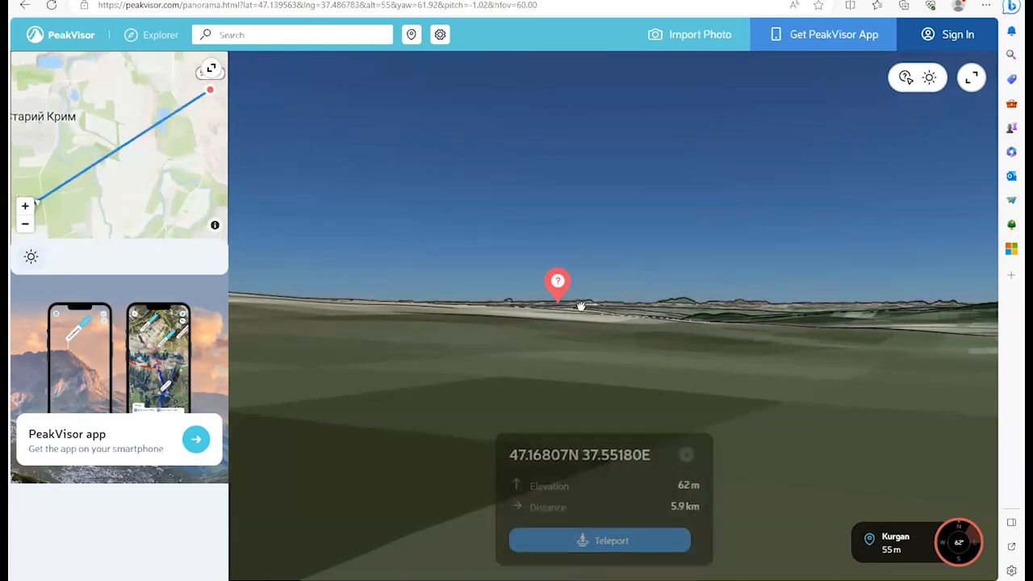
left_click(791, 303)
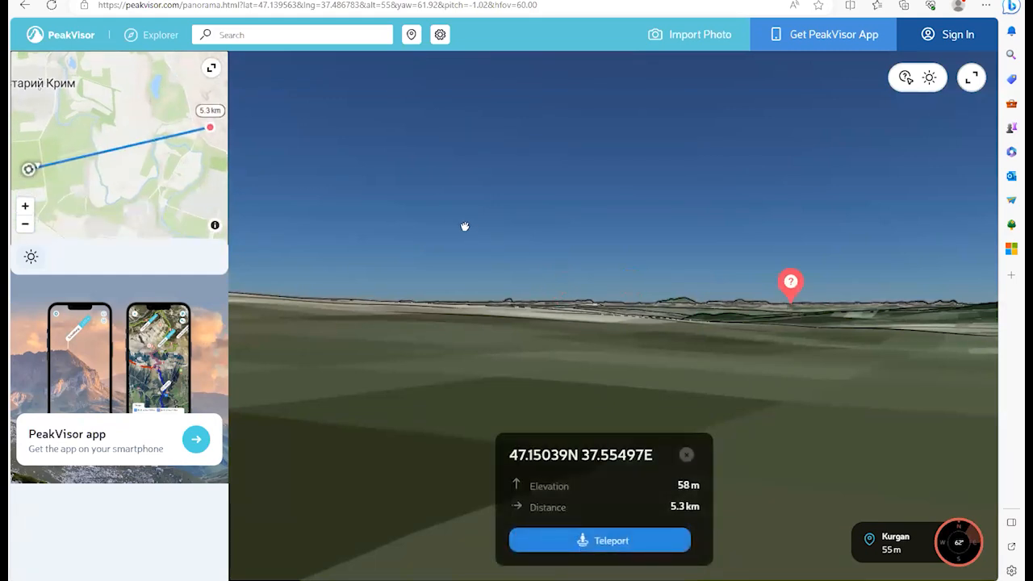
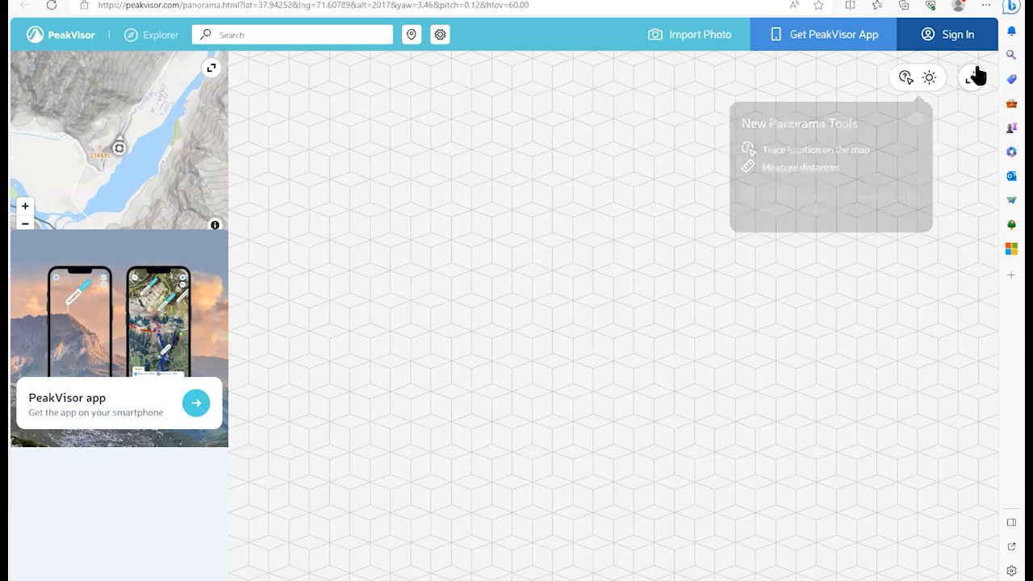
- Reload the Kalai Vamar panorama, set its sun time to 11:50 on 2023-10-20 and frame the mountain ridge
left_click(52, 6)
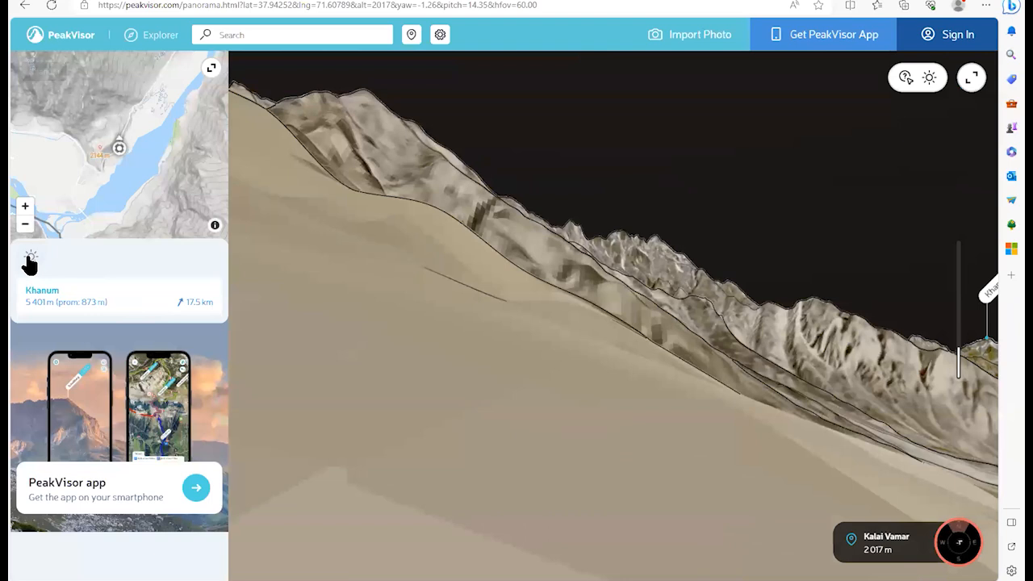
left_click(30, 260)
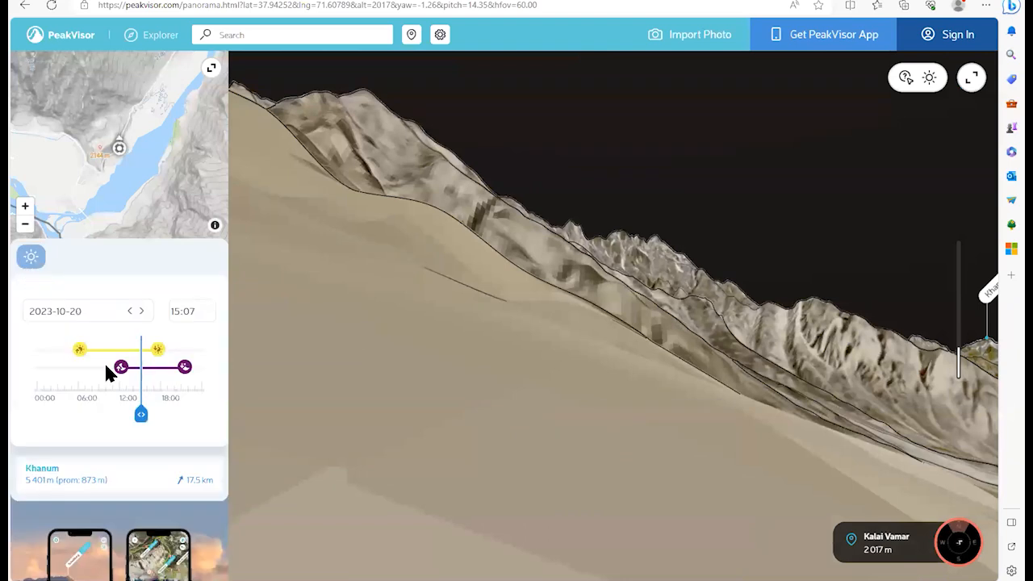
left_click_drag(139, 414, 120, 415)
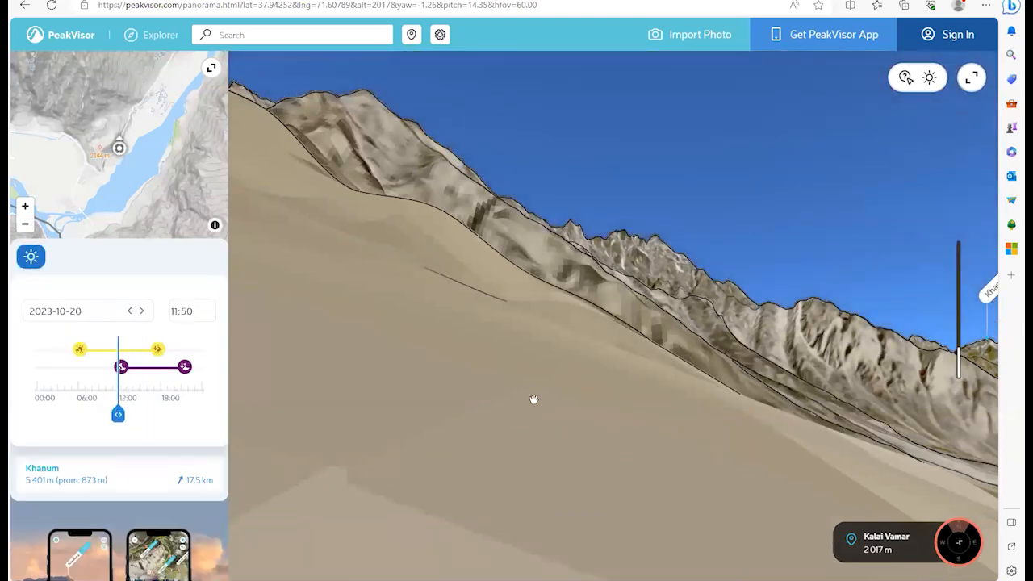
left_click_drag(588, 422, 616, 462)
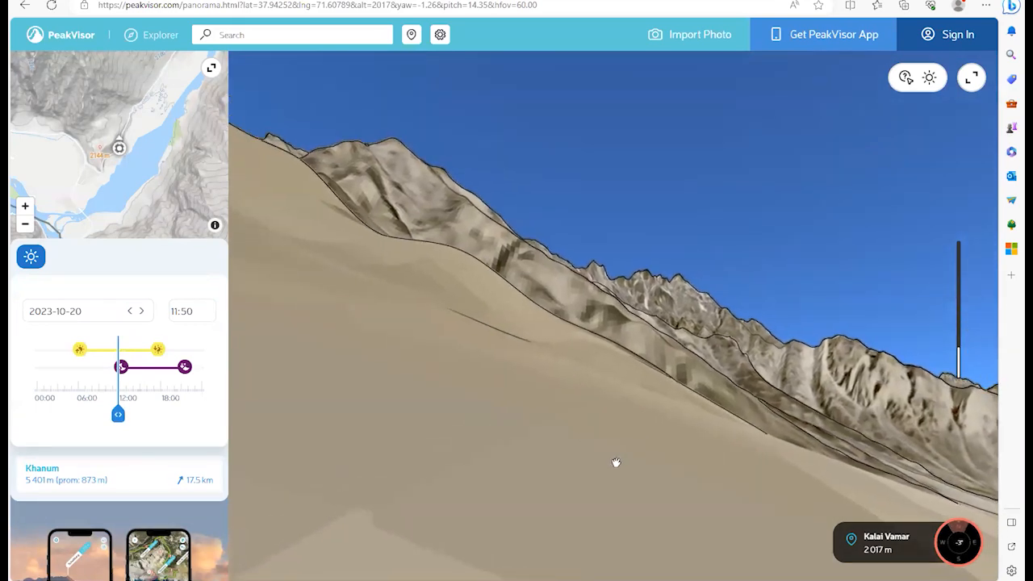
- Import the photo BurialStillImagesemipixellated.jpg from the PHOTOFIT IMAGES folder for mountain matching
left_click(687, 46)
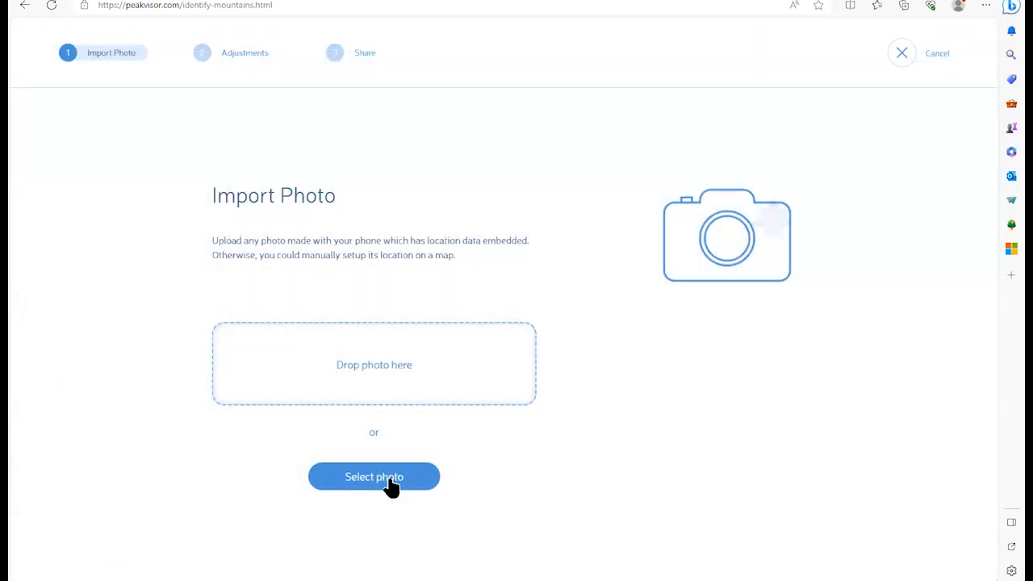
left_click(390, 483)
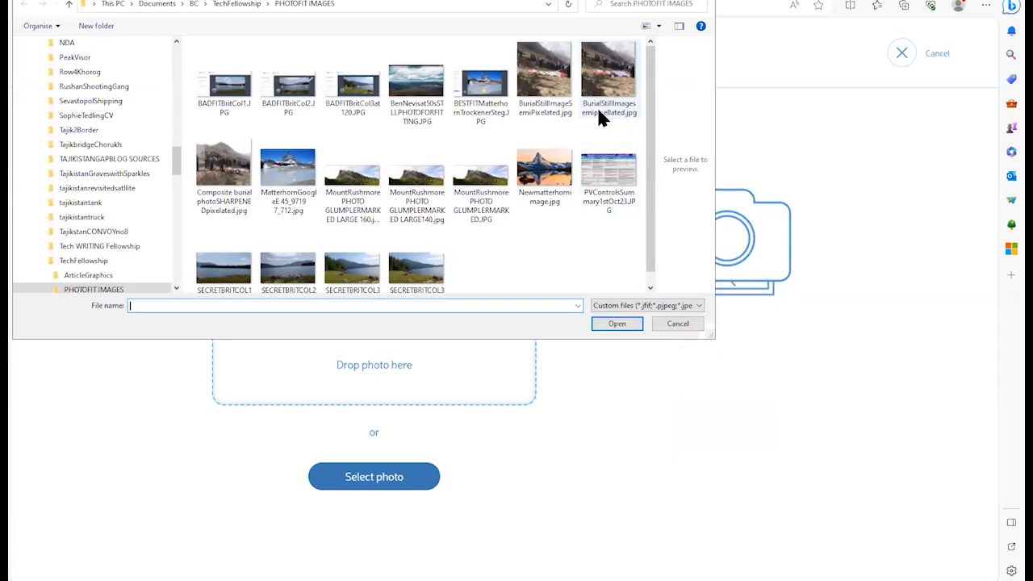
left_click(590, 112)
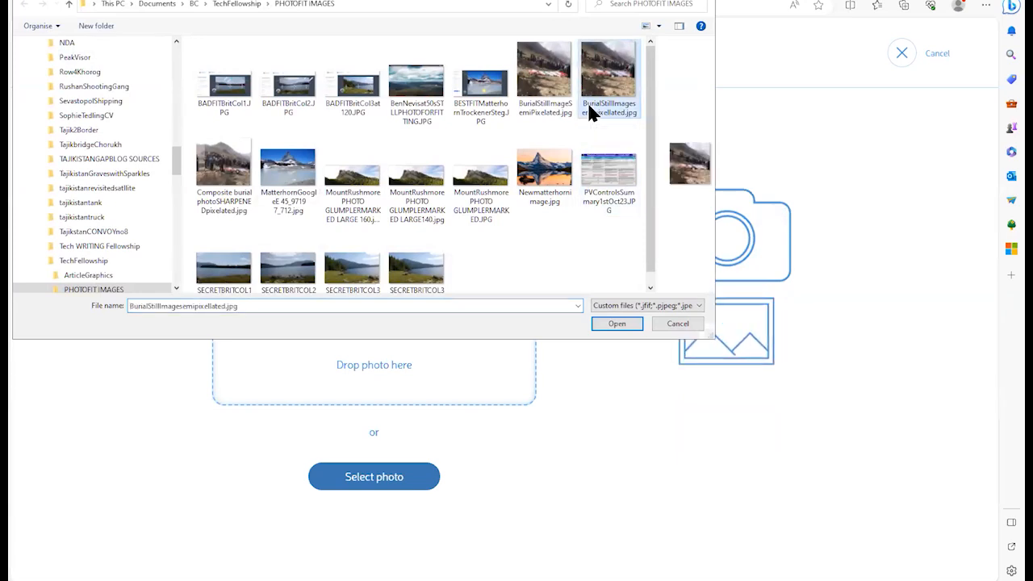
left_click(608, 325)
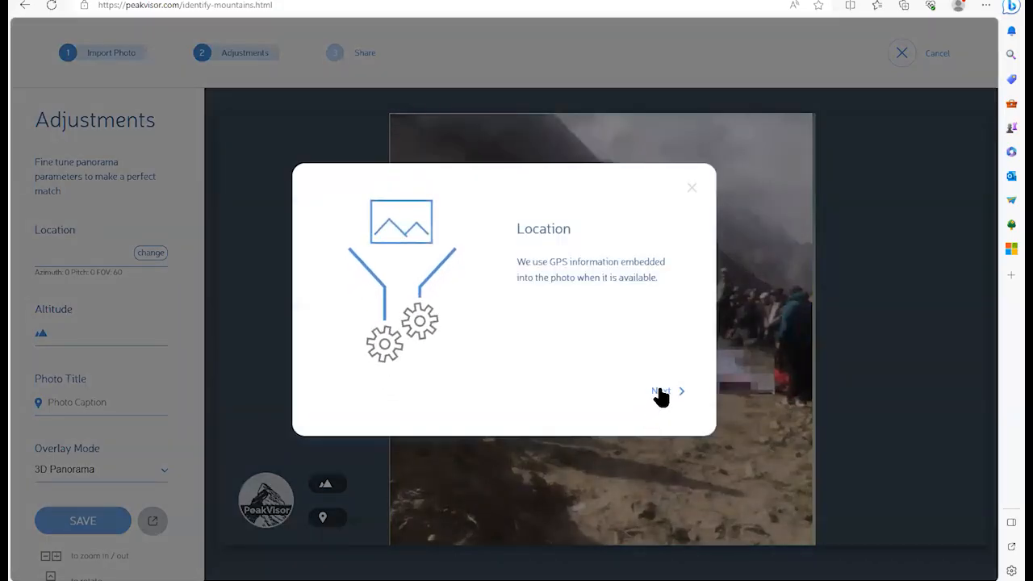
- Go through the photo adjustment introduction and apply 37.942520, 71.607890 as the photo location
left_click(661, 392)
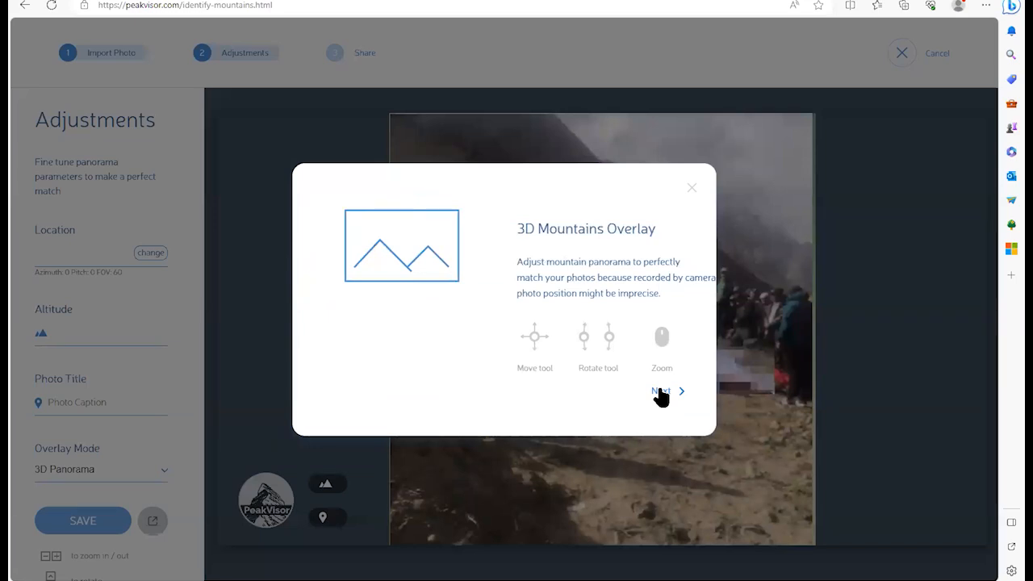
left_click(661, 392)
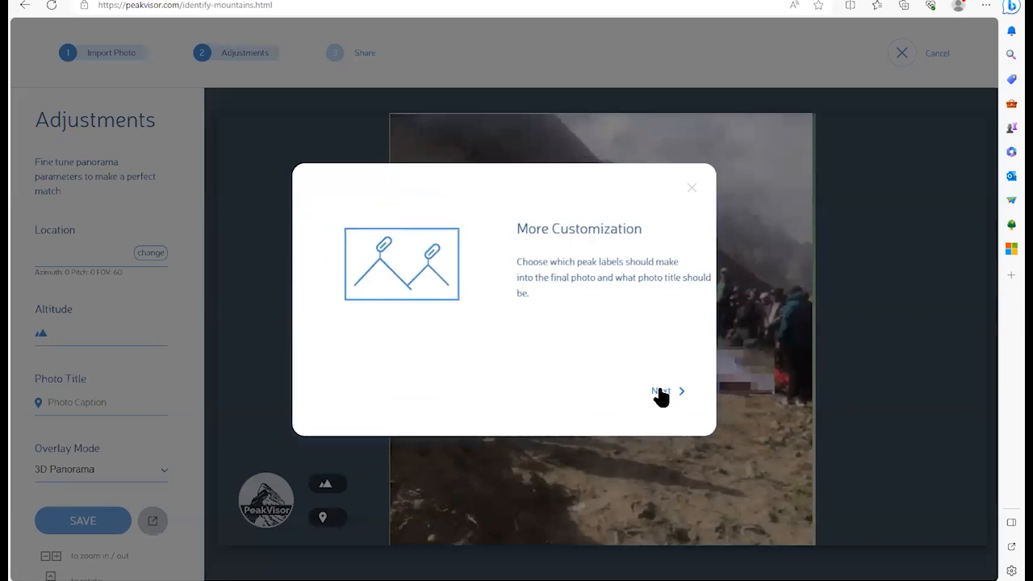
left_click(666, 393)
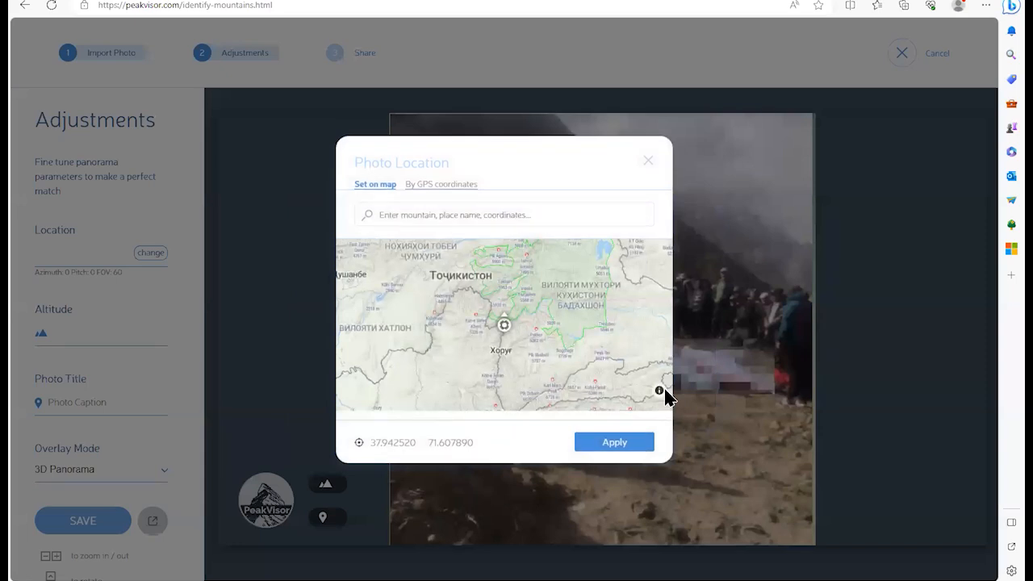
left_click(611, 445)
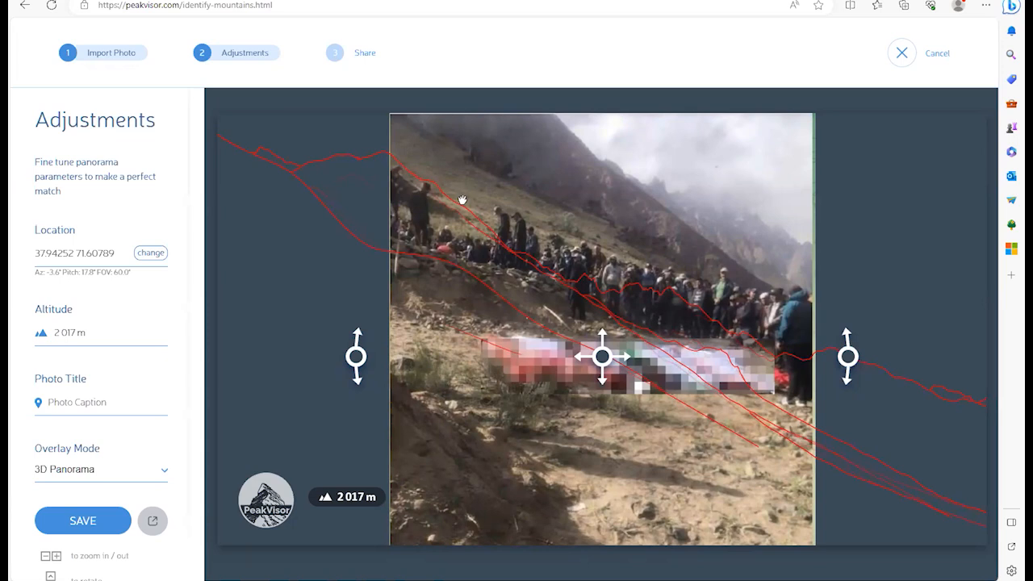
- Shift and tilt the red terrain outline onto the photo's mountain ridge, at about azimuth -10.6° and pitch 9.9°
left_click_drag(487, 289, 563, 188)
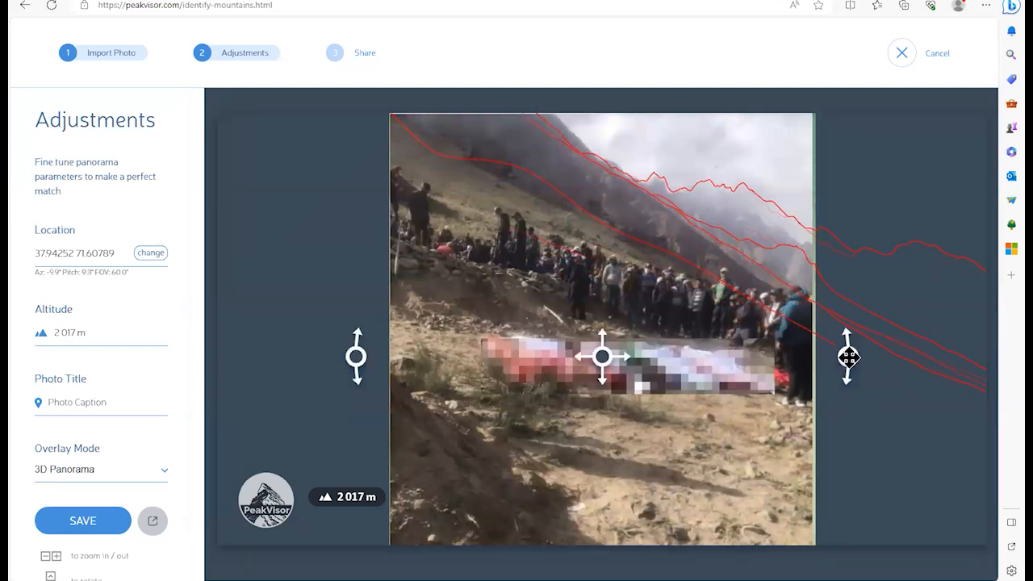
left_click_drag(847, 356, 844, 369)
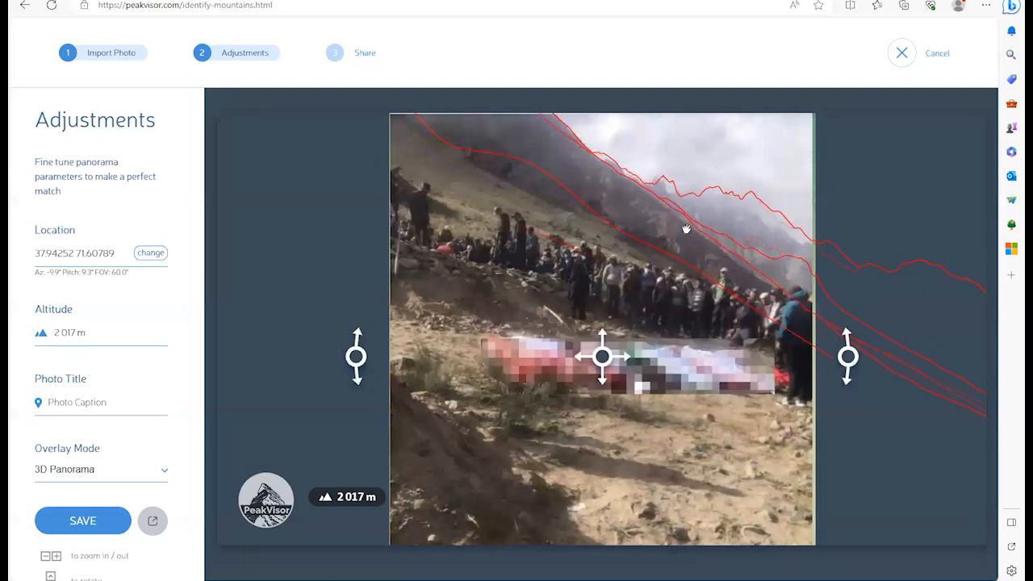
left_click_drag(686, 230, 693, 235)
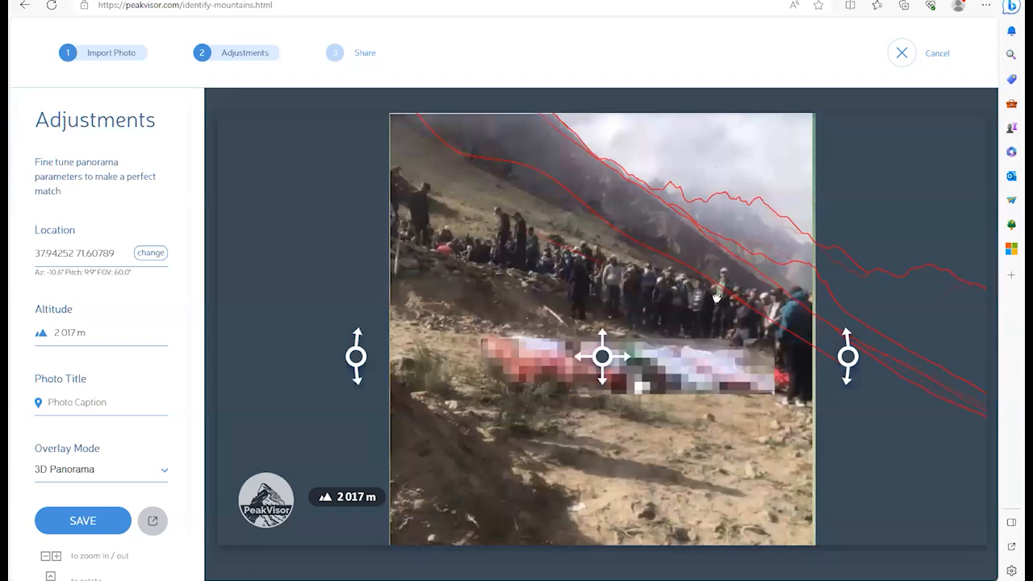
- Widen the overlay's field of view to about 74.6° and realign its outline with the ridge at about azimuth -10.8°, pitch 5.7°
scroll(716, 298, "down", 2)
left_click_drag(648, 245, 648, 227)
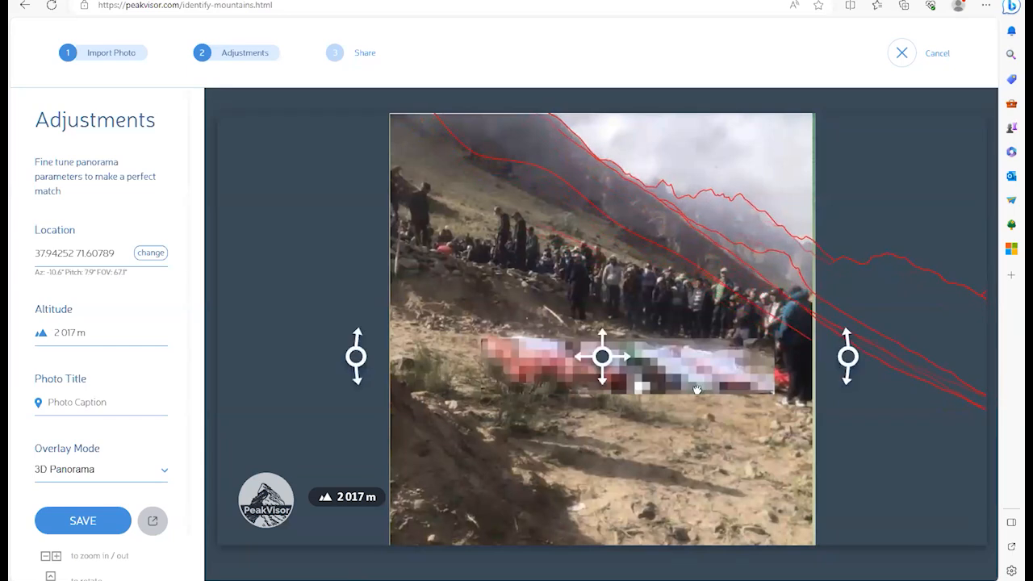
scroll(697, 390, "down", 2)
left_click_drag(679, 273, 681, 249)
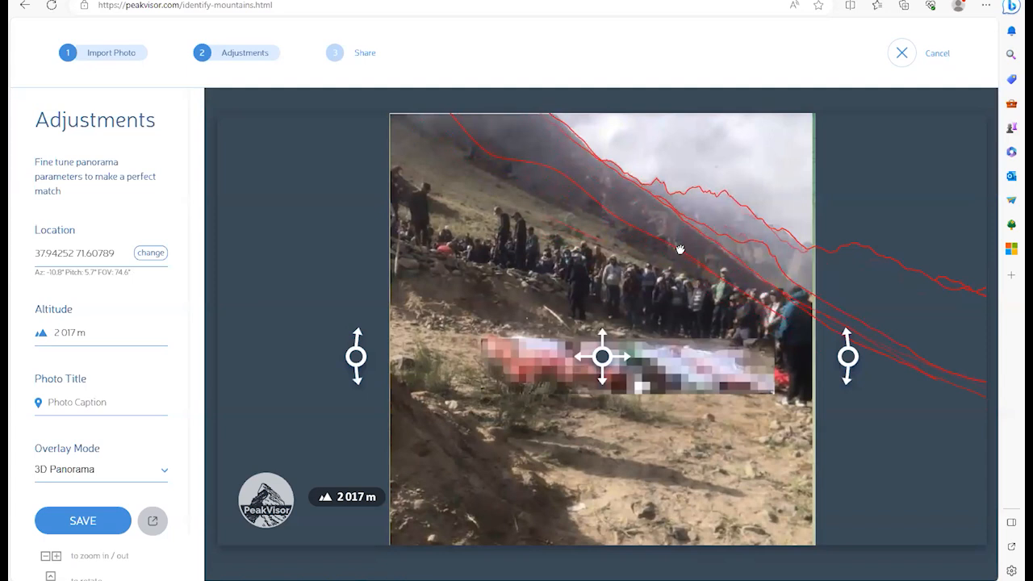
- Fine-tune the terrain outline against the distant peaks to about 76.2° field of view, azimuth -10.9° and pitch 5.2°
mouse_move(700, 241)
left_mouse_down()
mouse_move(699, 226)
mouse_move(699, 239)
left_mouse_up()
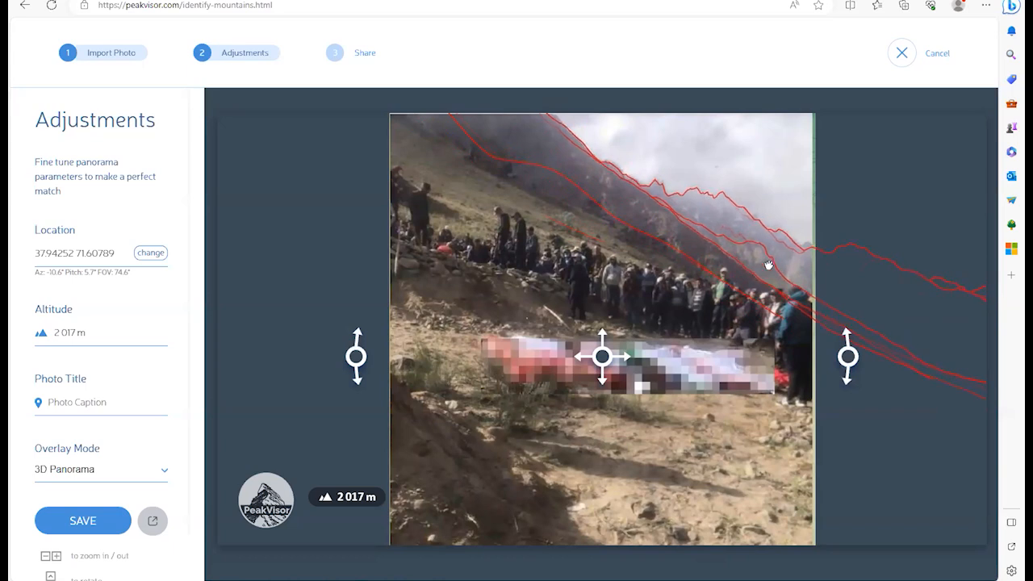
scroll(761, 290, "down", 1)
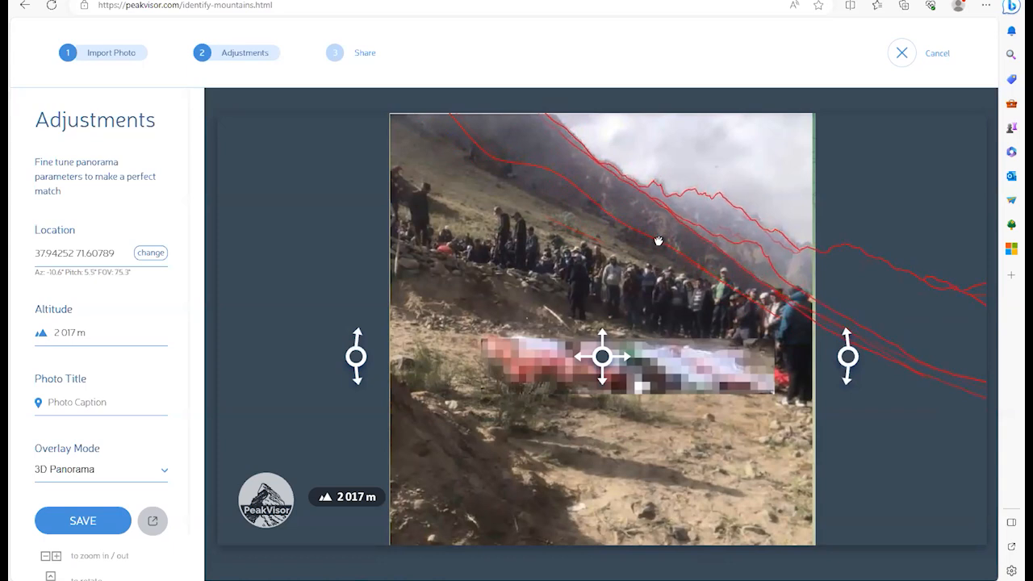
scroll(649, 232, "down", 1)
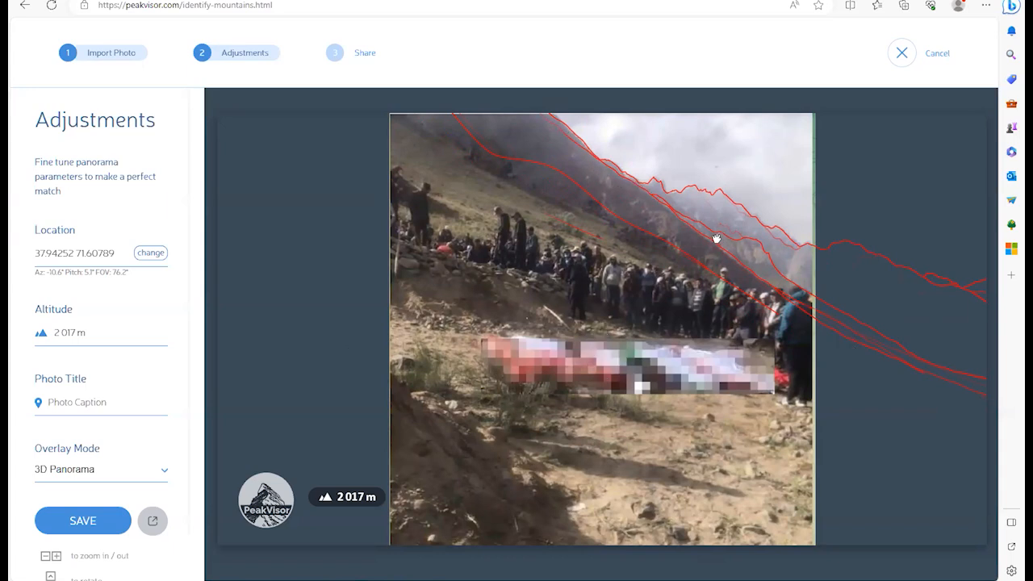
left_click_drag(719, 239, 718, 239)
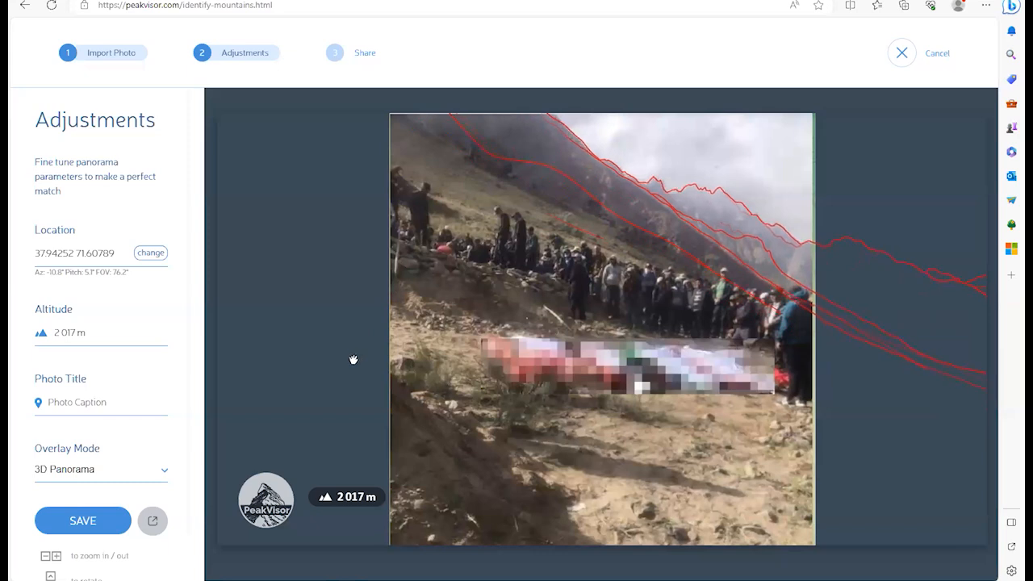
mouse_move(354, 356)
left_click_drag(658, 209, 663, 207)
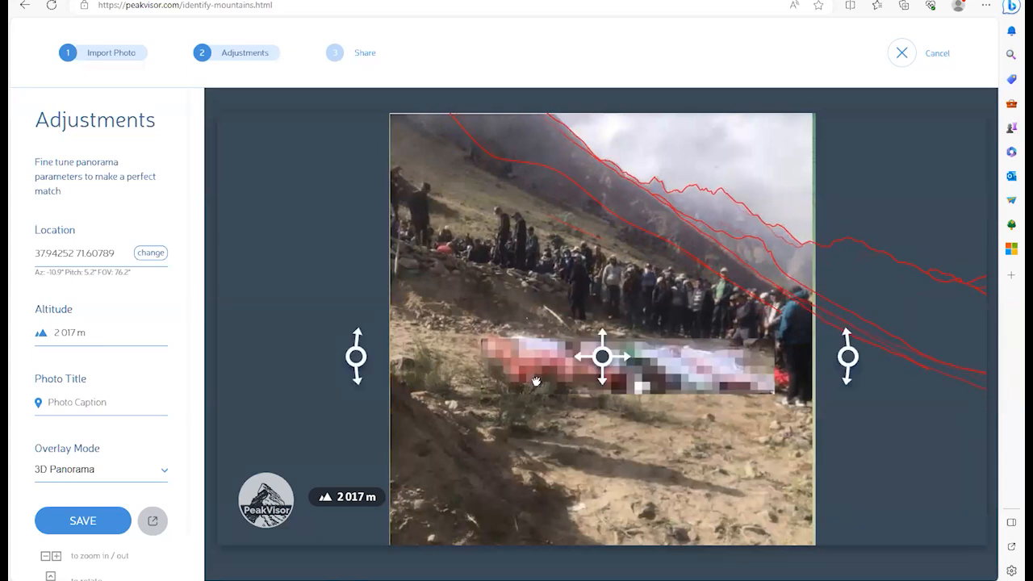